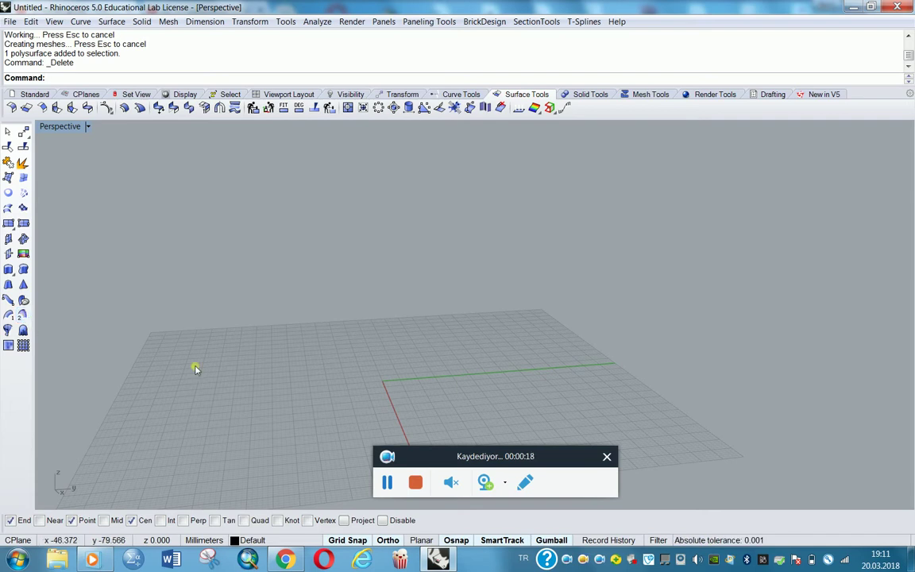
- Show the four-viewport layout and maximize the Top viewport
drag(551, 459, 303, 492)
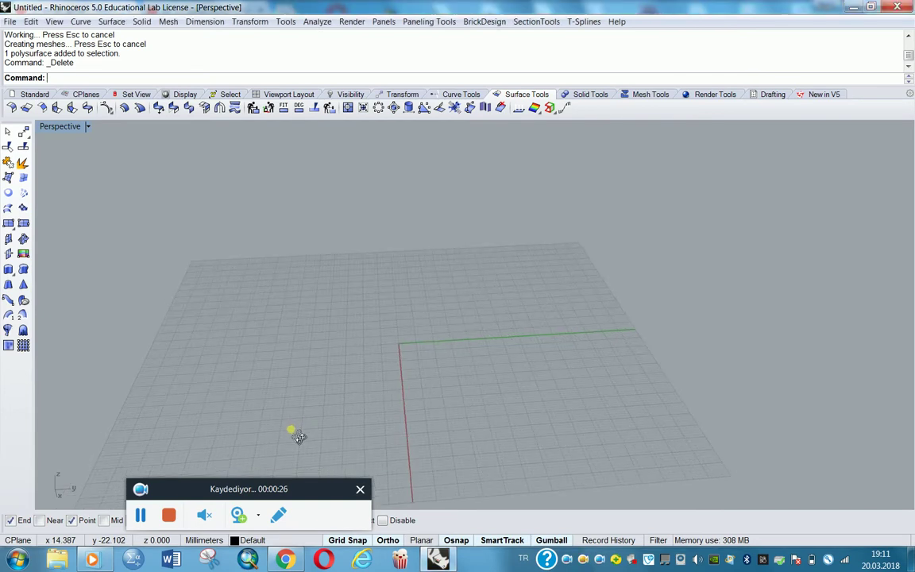
right_drag(296, 433, 89, 116)
double_click(71, 127)
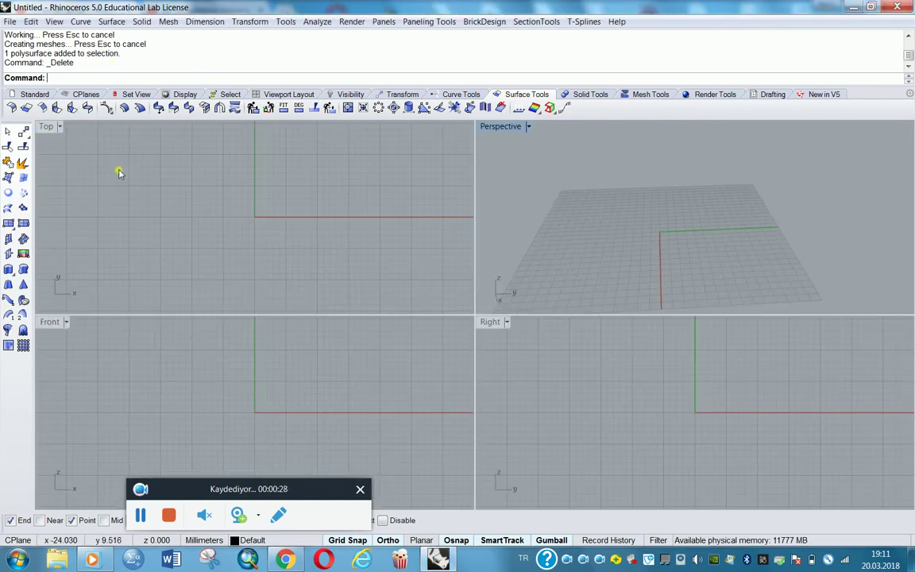
double_click(47, 126)
- Sketch a wavy six-point interpolated curve about 60 mm long above the X axis in the Top view, with Ortho off
click(35, 94)
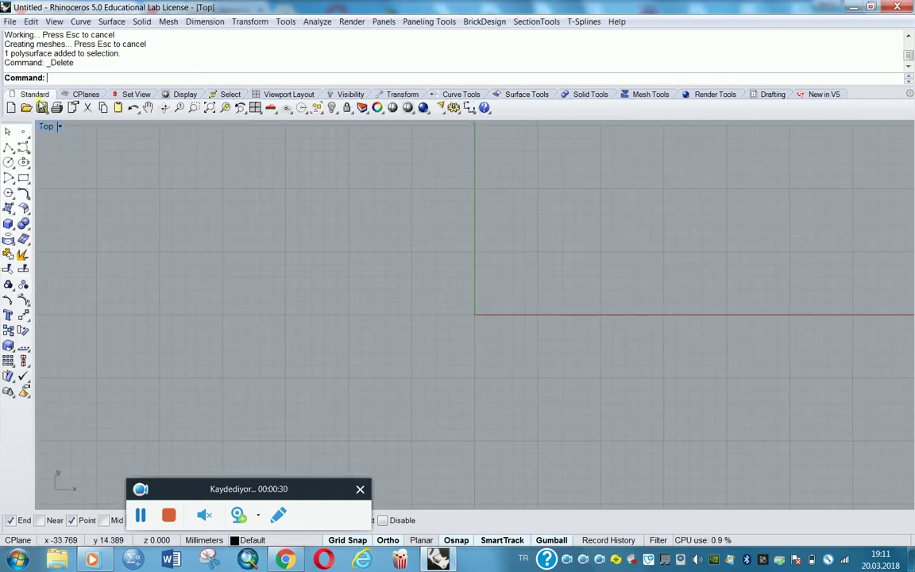
click(28, 153)
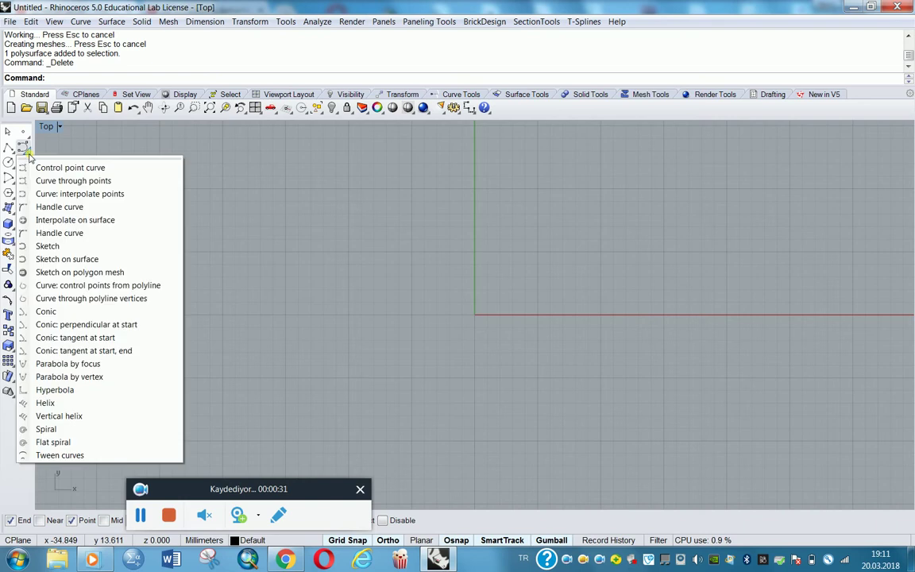
click(87, 194)
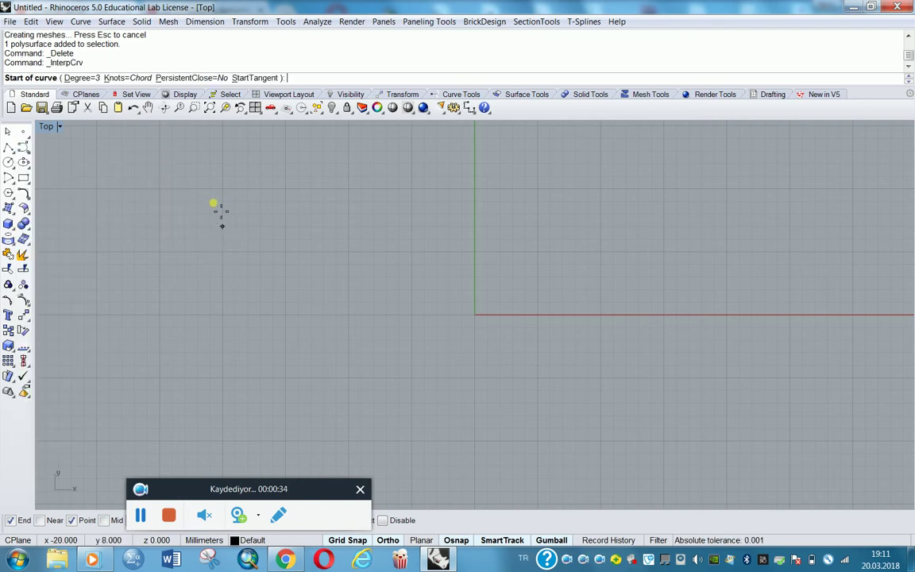
click(209, 189)
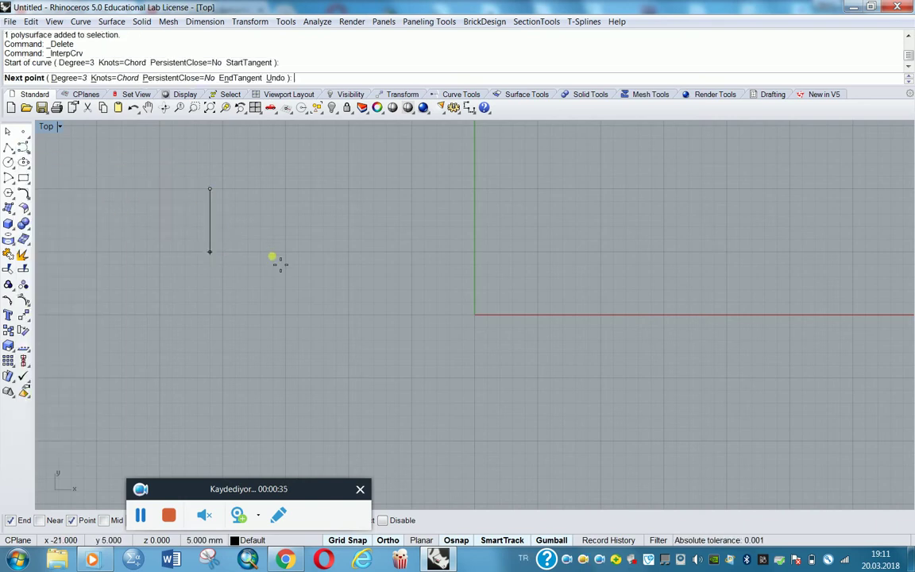
click(388, 540)
scroll(191, 184, down, 3)
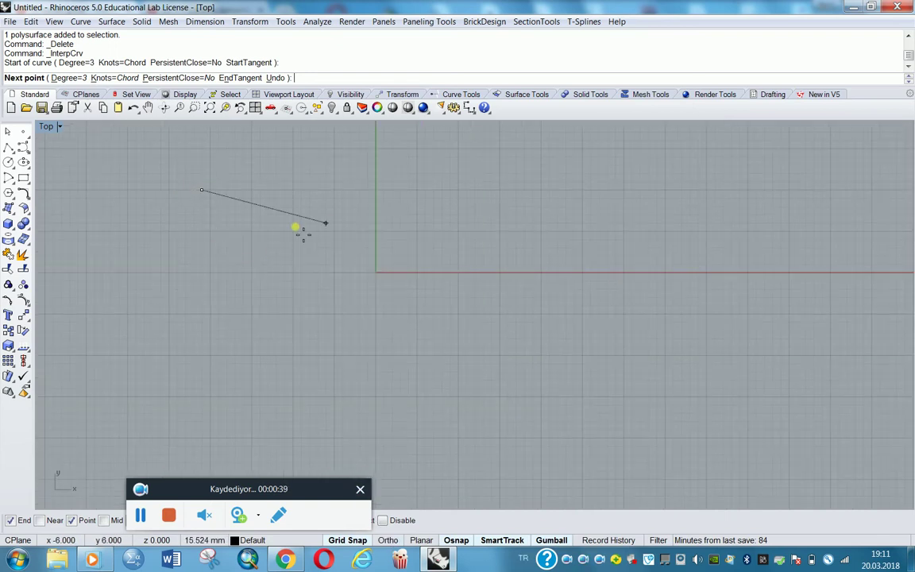
scroll(276, 294, down, 4)
click(267, 220)
click(302, 242)
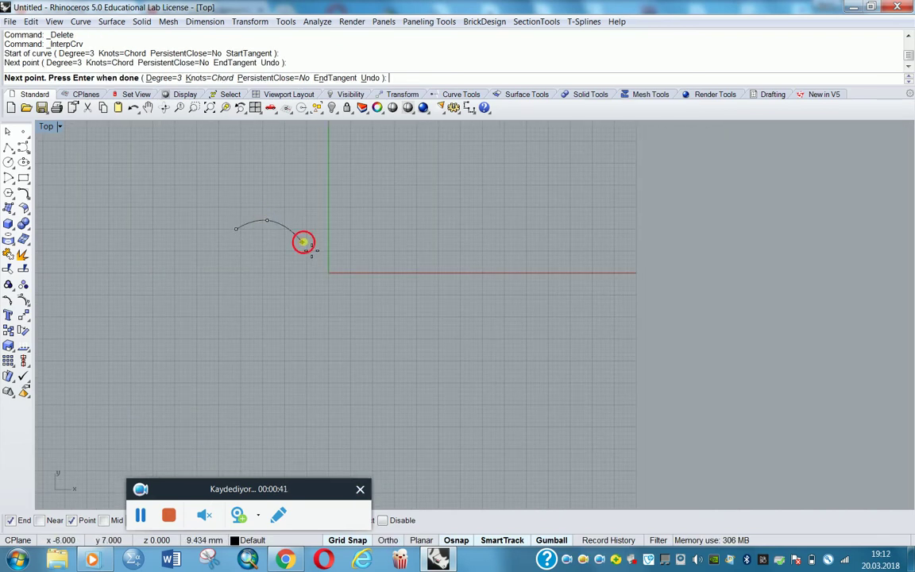
click(359, 222)
click(439, 246)
click(499, 231)
key(Return)
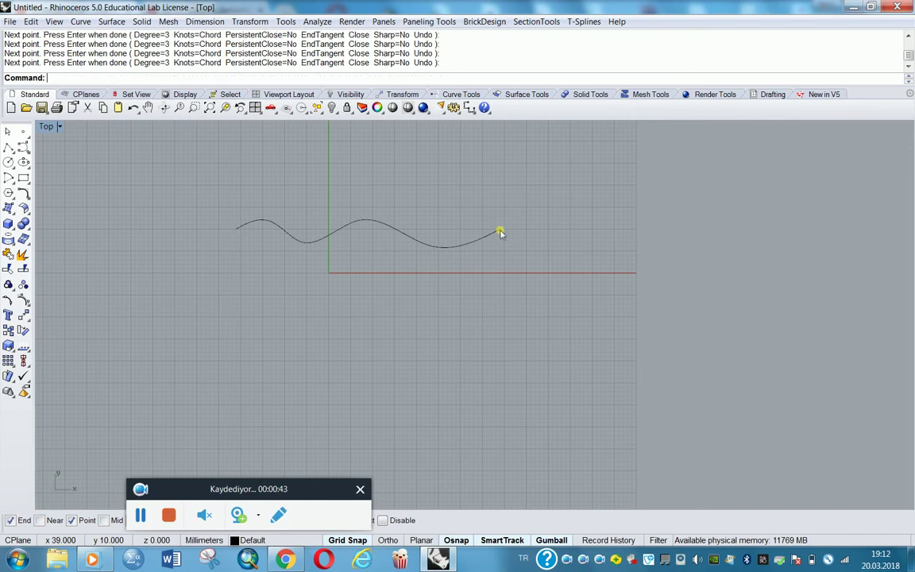
- Duplicate the wavy curve 20 mm upward along Z in the maximized Perspective view
double_click(45, 126)
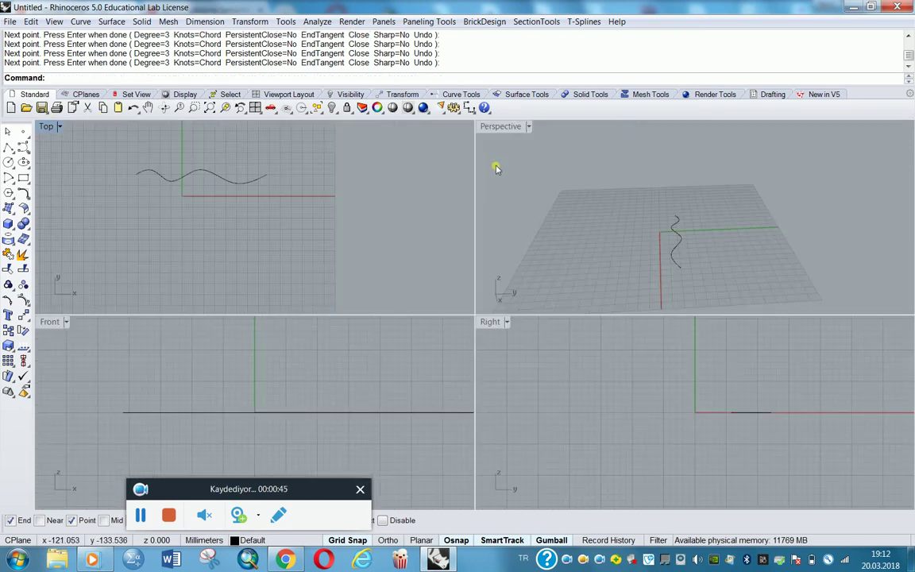
double_click(502, 126)
right_drag(427, 347, 435, 419)
click(435, 421)
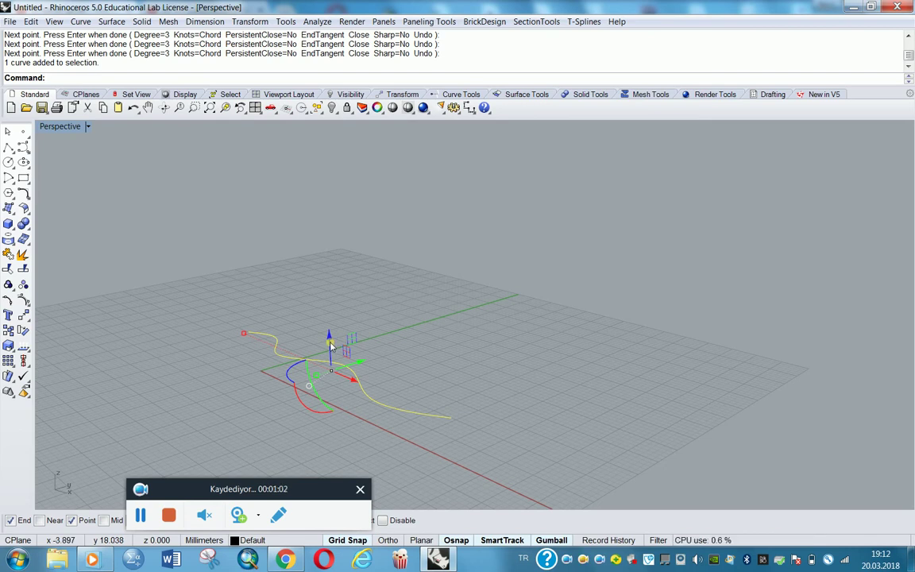
drag(331, 347, 334, 257)
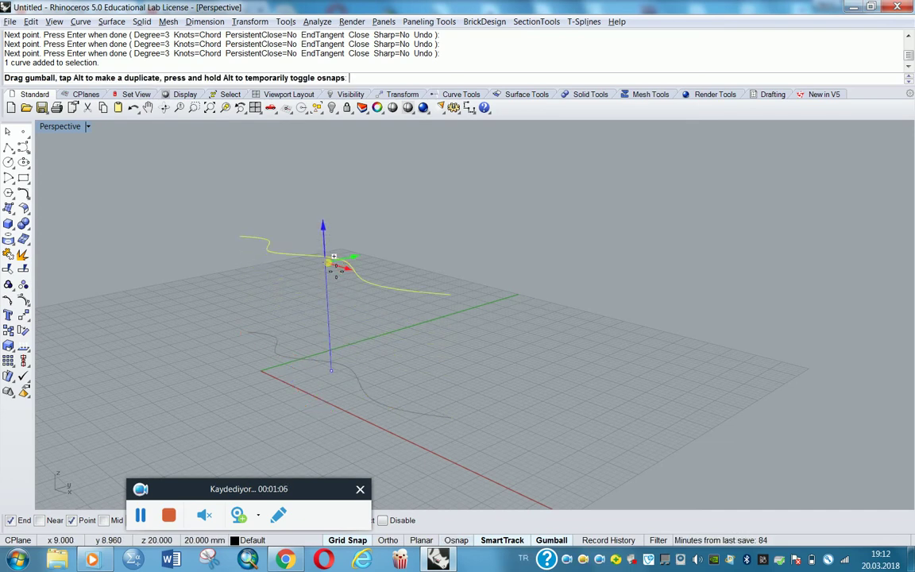
right_drag(334, 257, 476, 415)
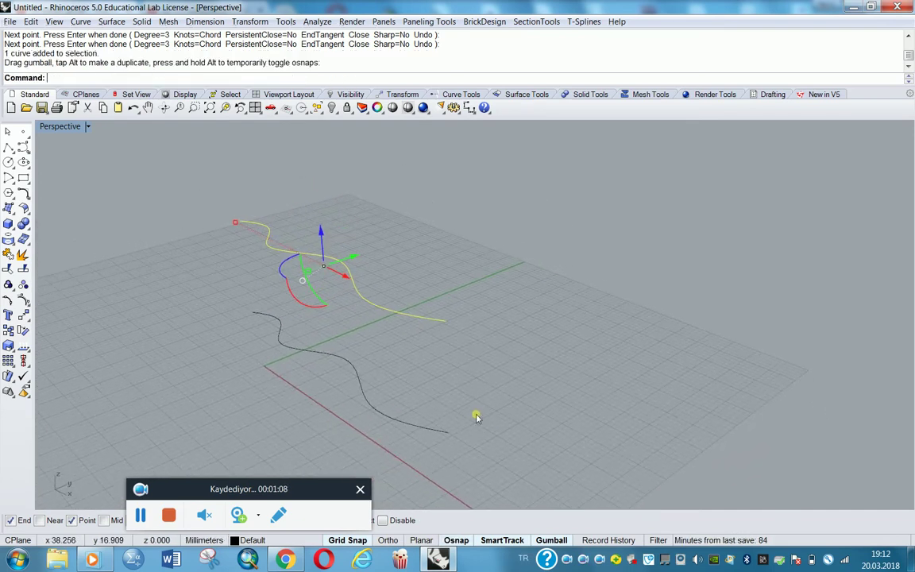
key(Escape)
- Try rotating the upper curve 180 degrees about the vertical Z axis, and undo the rotation
click(403, 312)
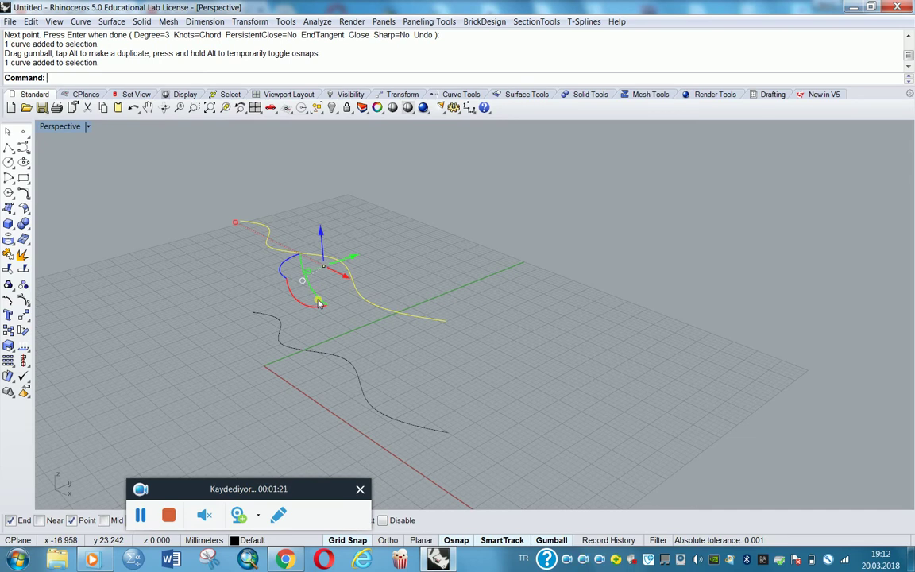
right_drag(337, 311, 348, 318)
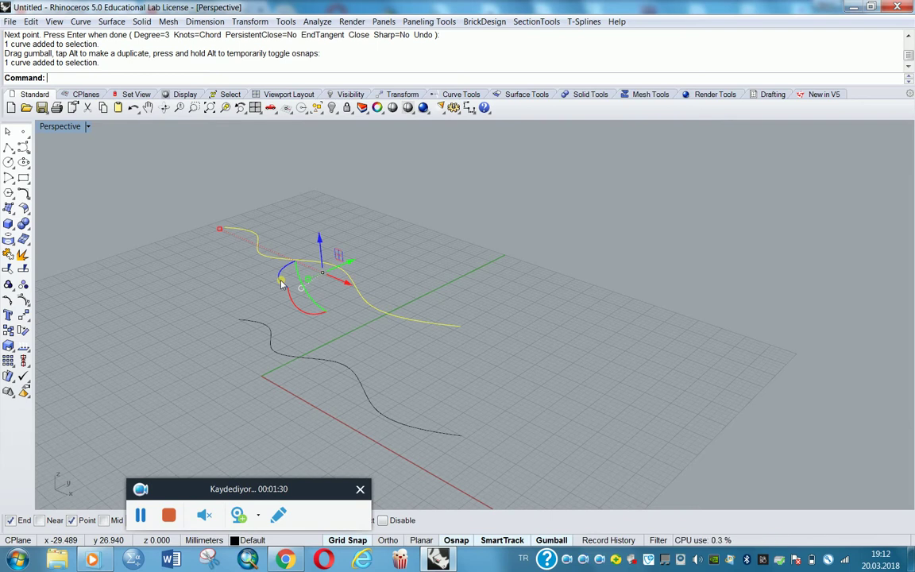
click(281, 285)
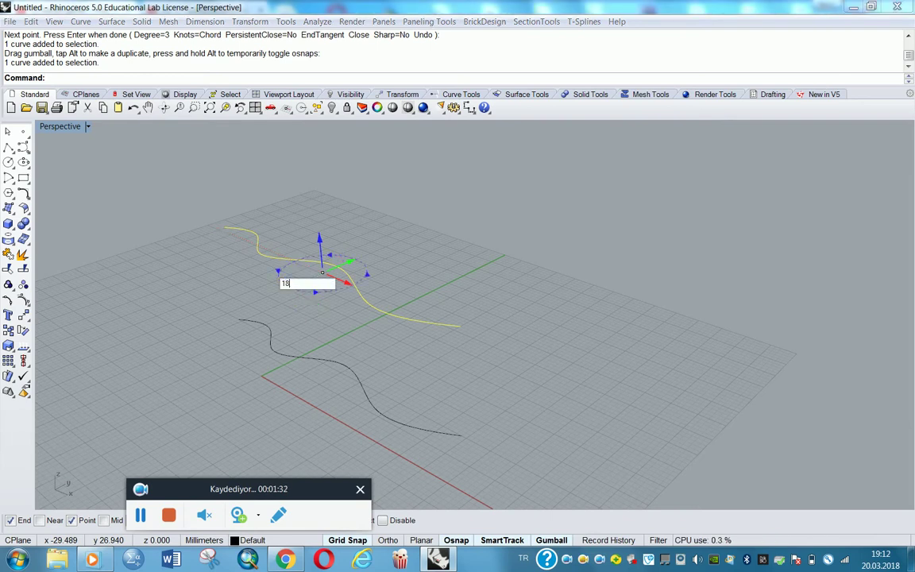
text(180)
key(Return)
click(444, 355)
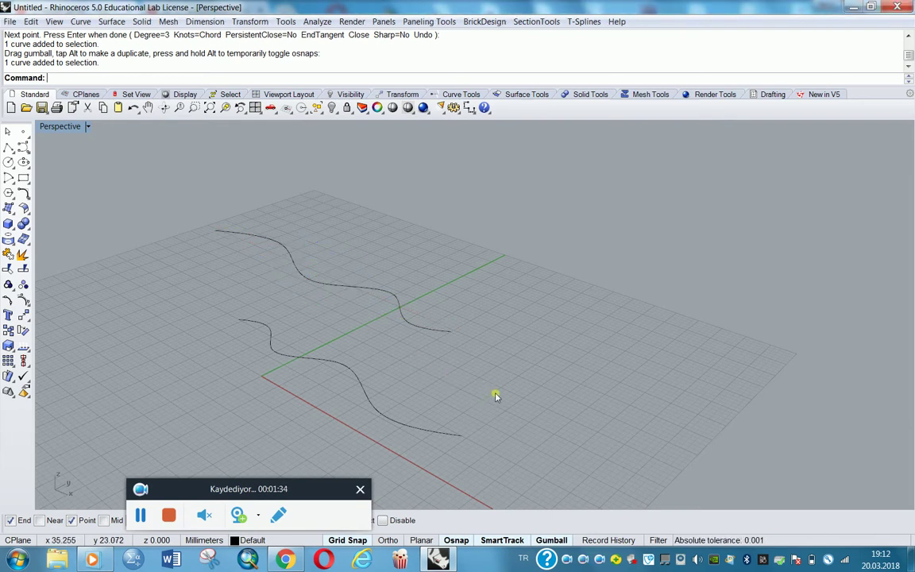
right_drag(445, 357, 482, 429)
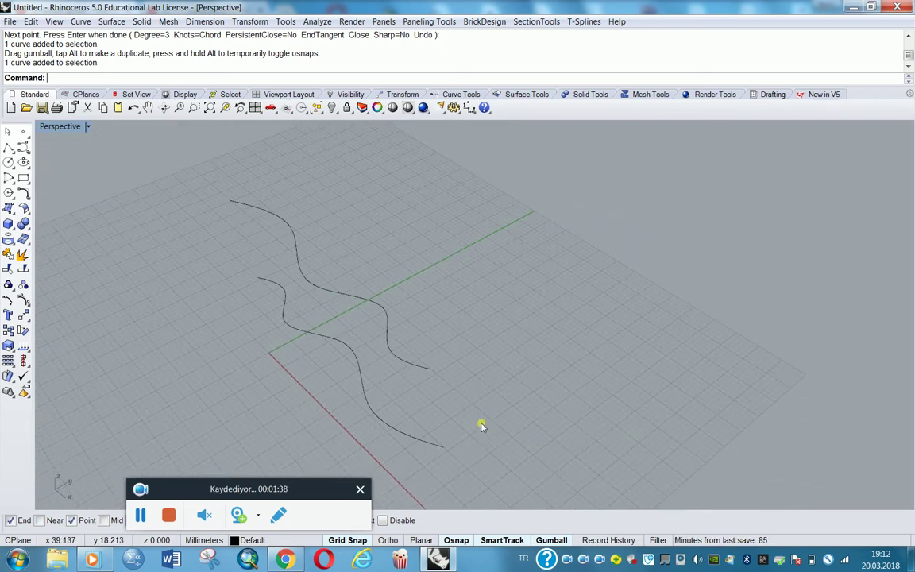
key(ctrl+z)
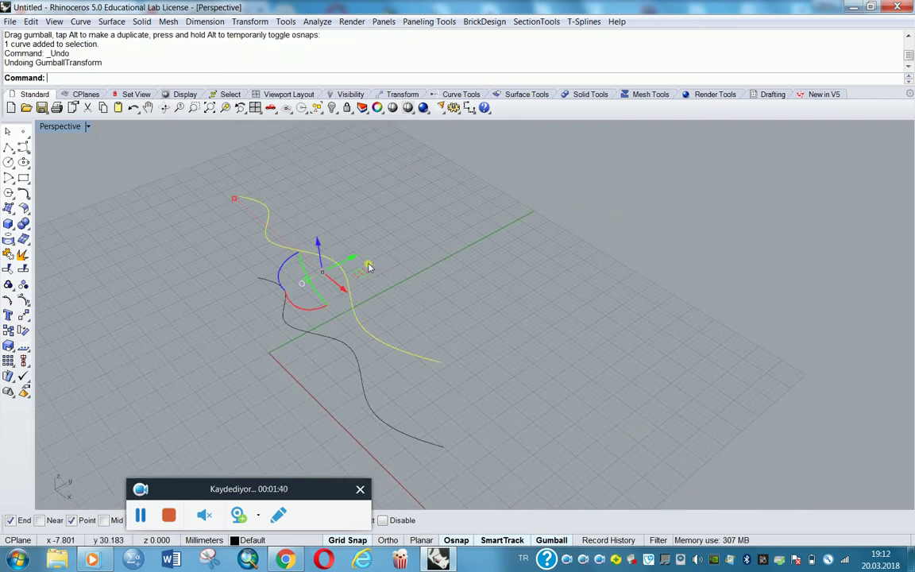
- Rotate the upper curve 180 degrees about the Y axis so it mirrors the lower curve's waves
click(321, 299)
text(1)
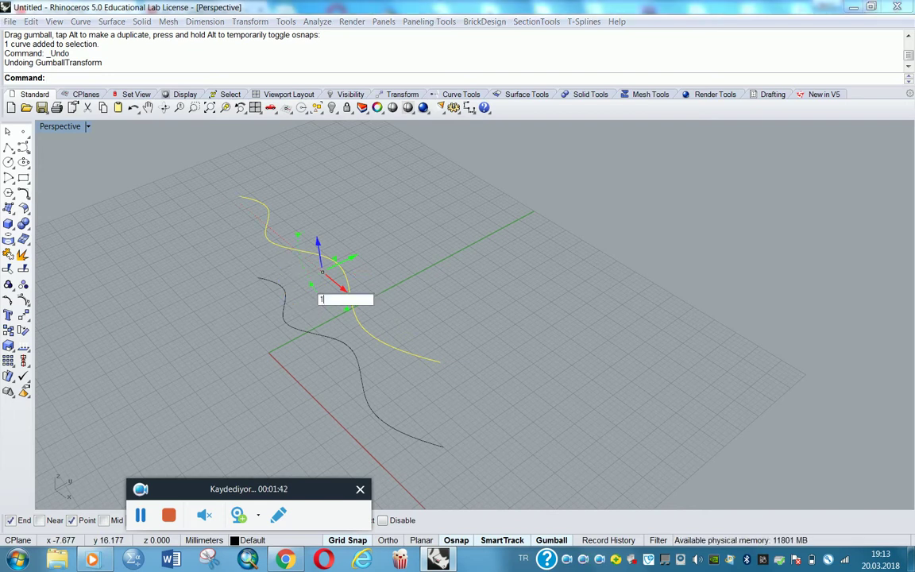
text(80)
key(Return)
right_drag(476, 416, 502, 398)
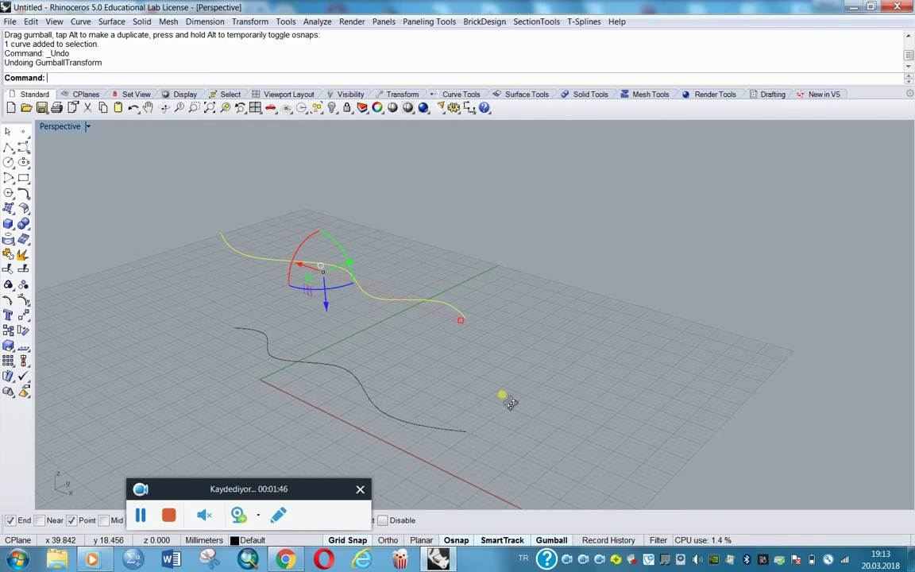
click(534, 355)
- Loft a surface between the upper and lower curves with the Normal style and no simplification
drag(443, 443, 443, 441)
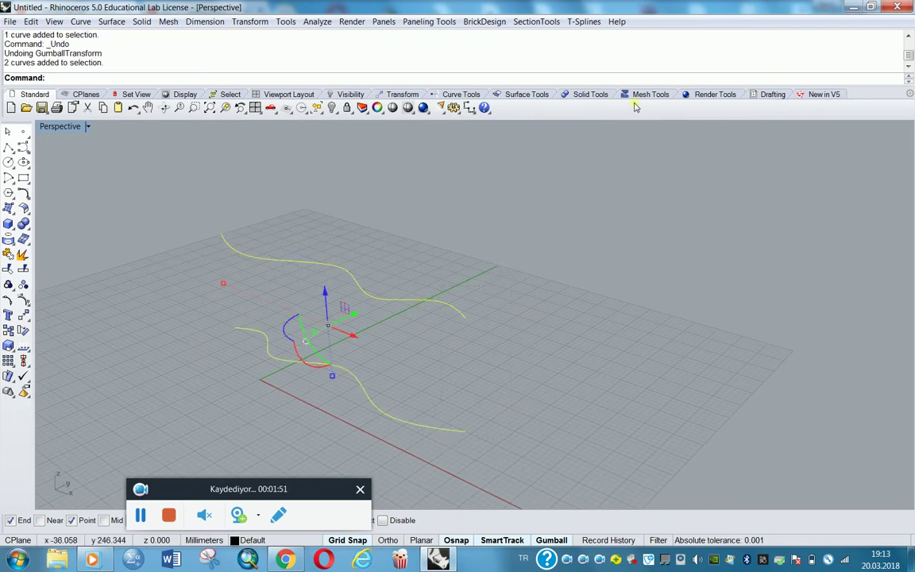
click(522, 94)
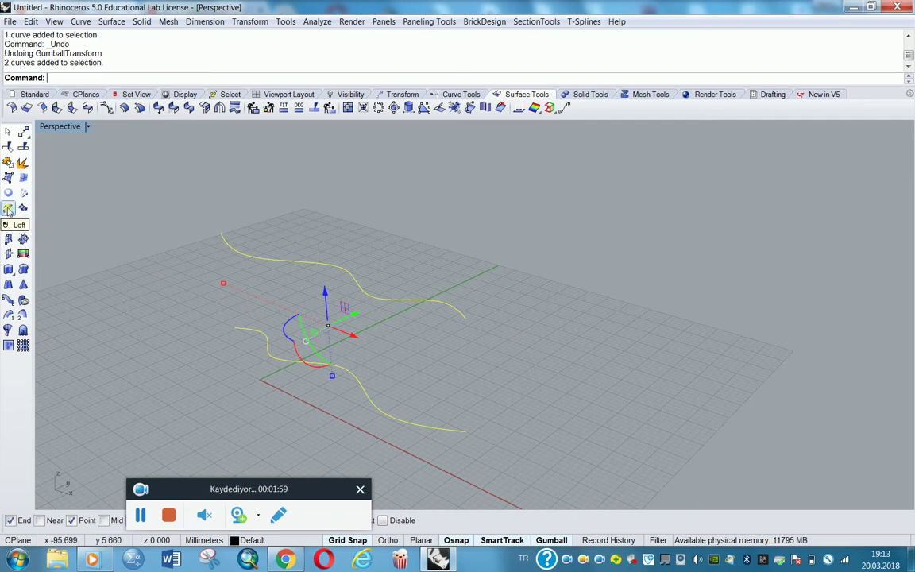
click(484, 374)
click(448, 305)
click(474, 331)
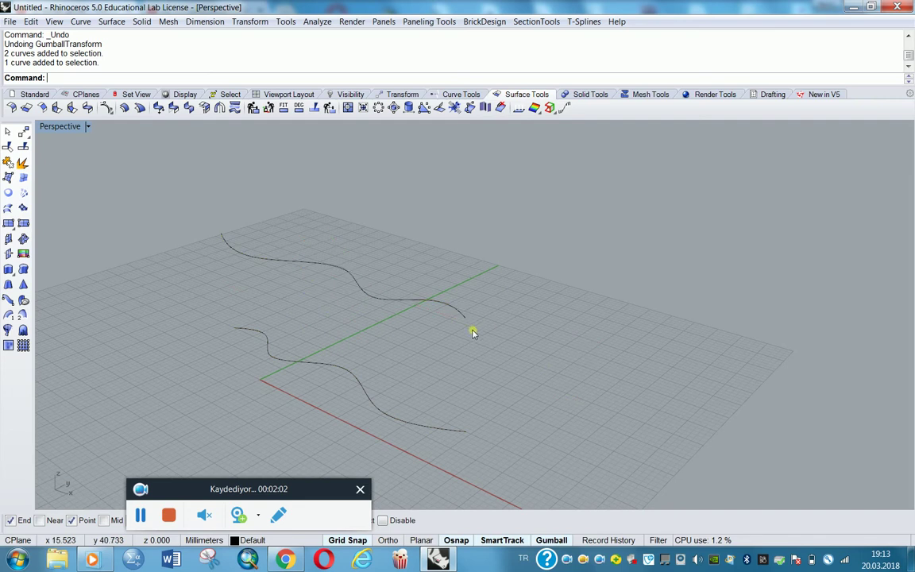
key(ctrl+a)
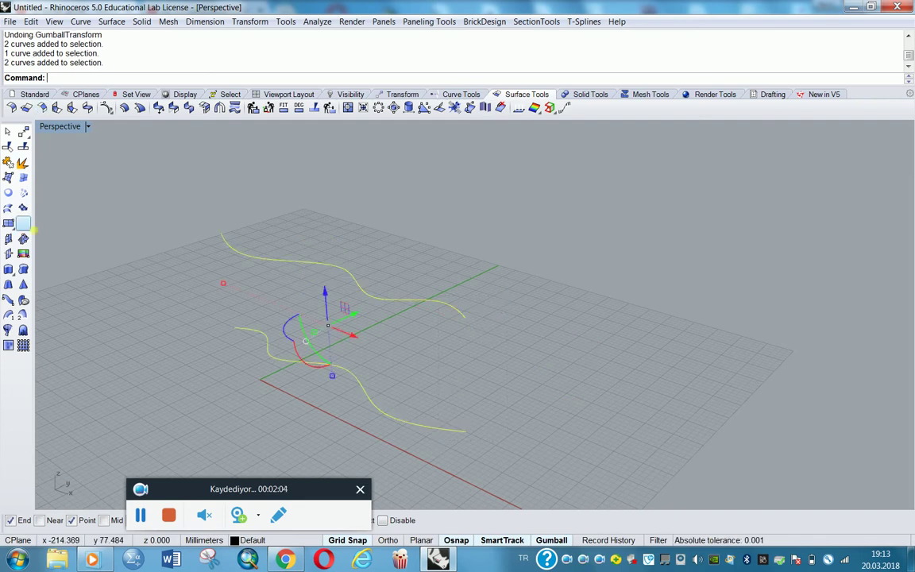
click(8, 209)
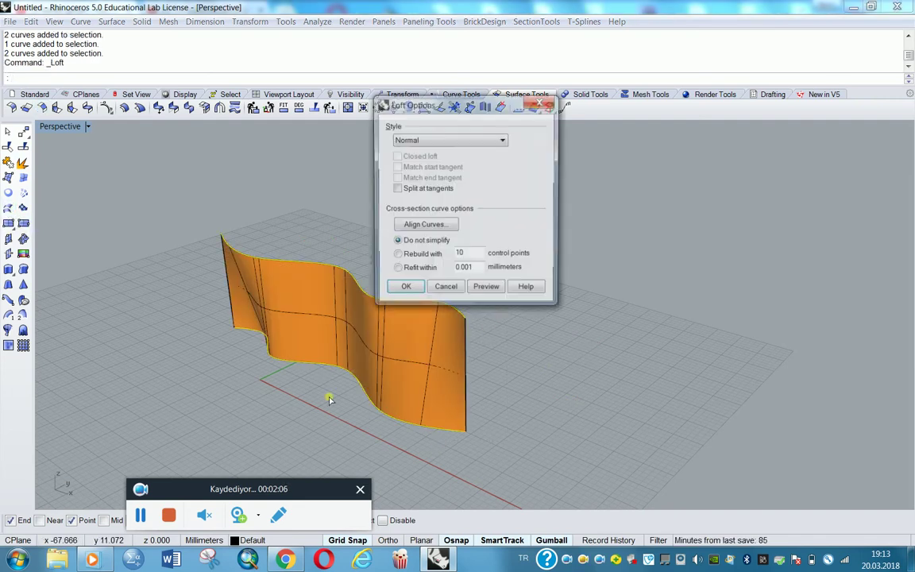
click(406, 289)
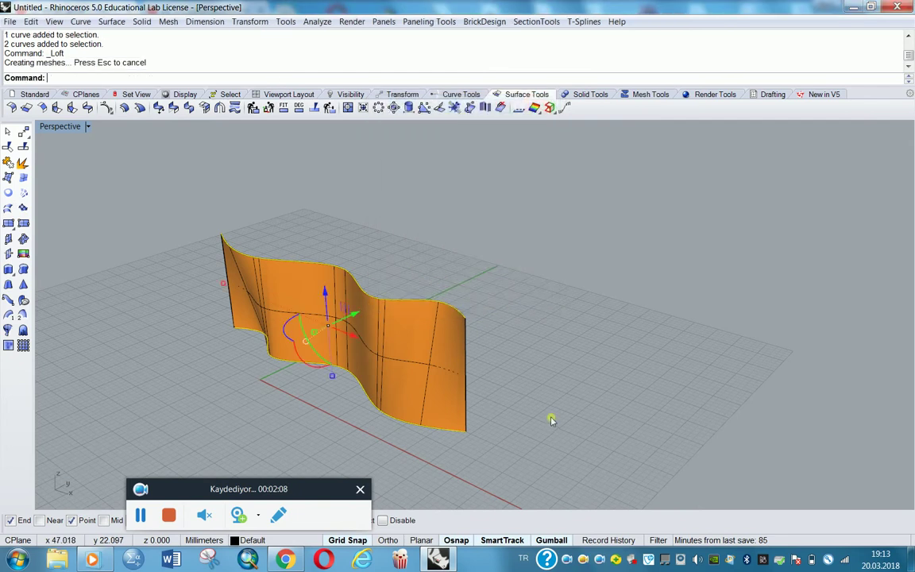
- Delete the lofted surface, keeping the two wavy curves
click(410, 383)
key(Delete)
right_drag(410, 384, 487, 414)
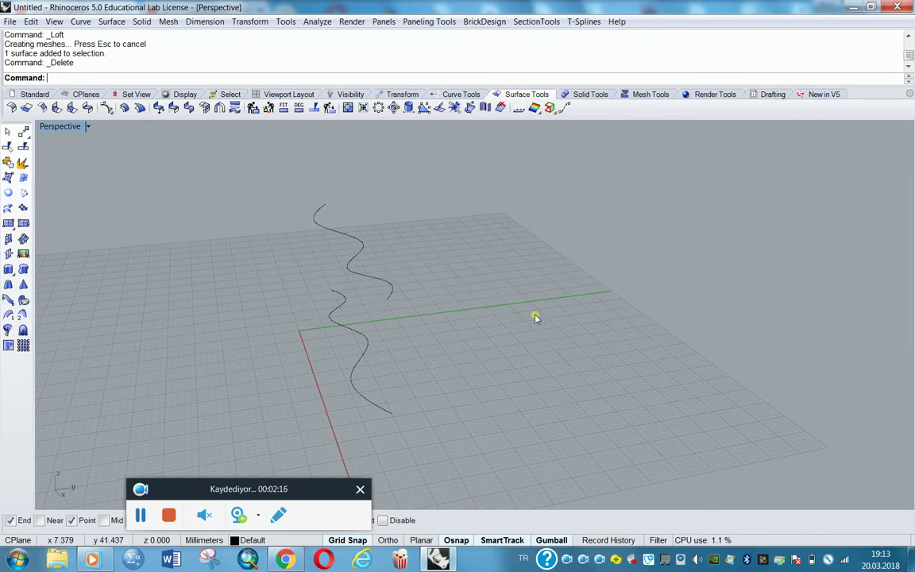
right_drag(507, 388, 550, 389)
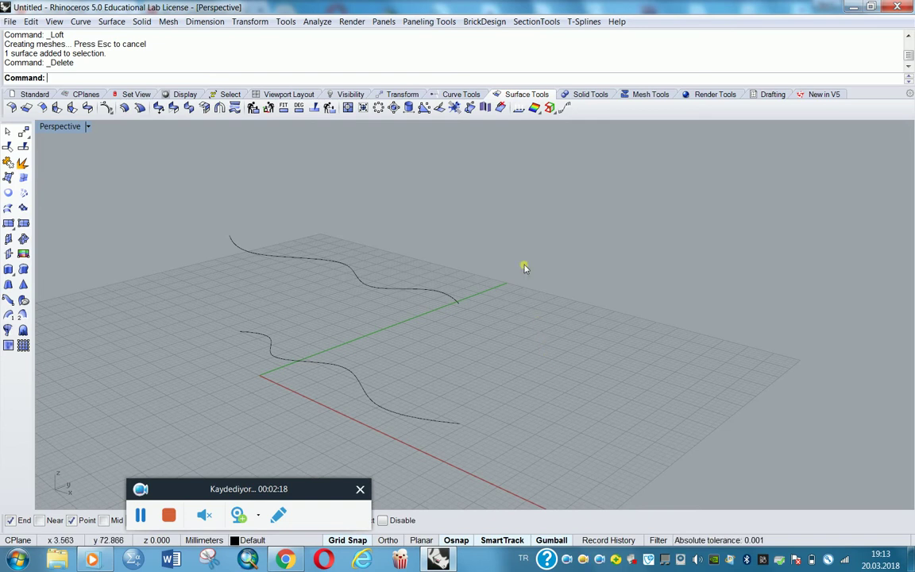
drag(523, 267, 490, 369)
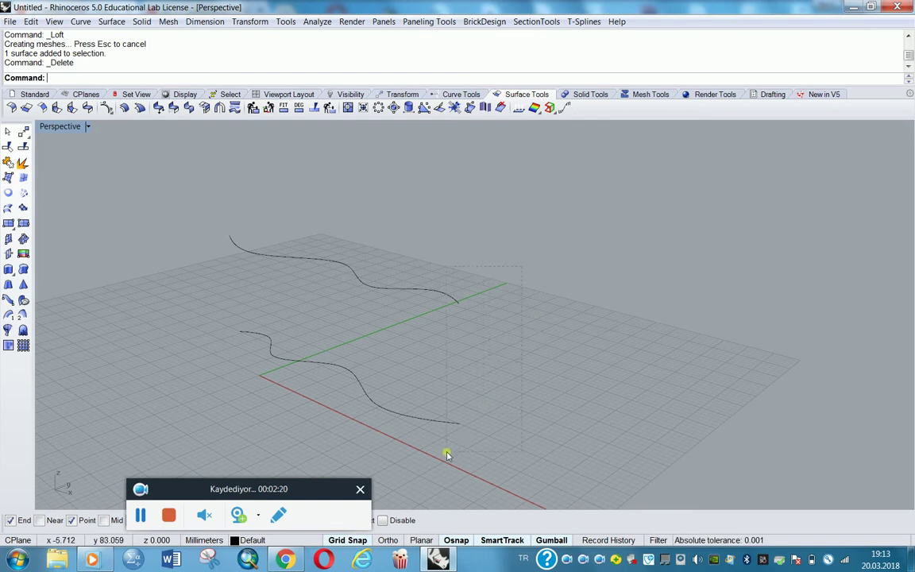
drag(447, 454, 445, 452)
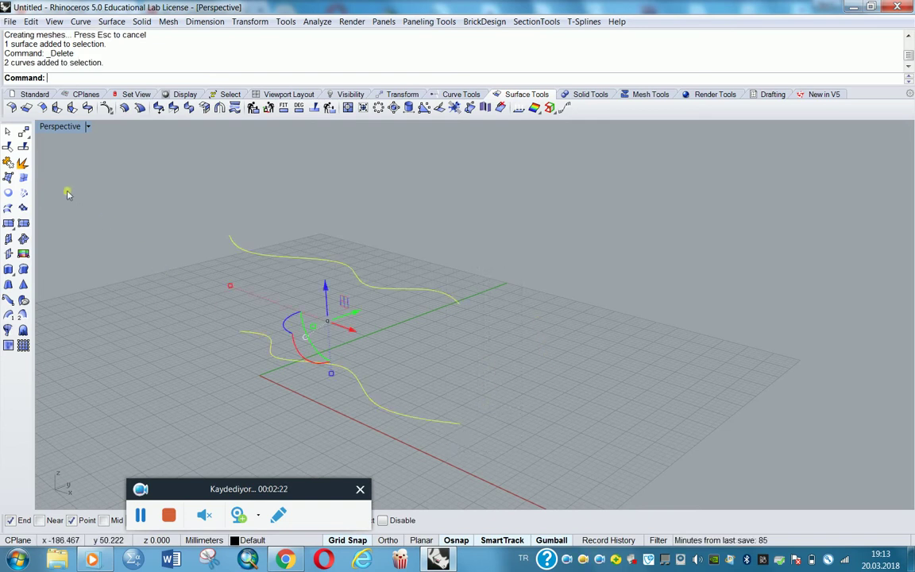
click(9, 207)
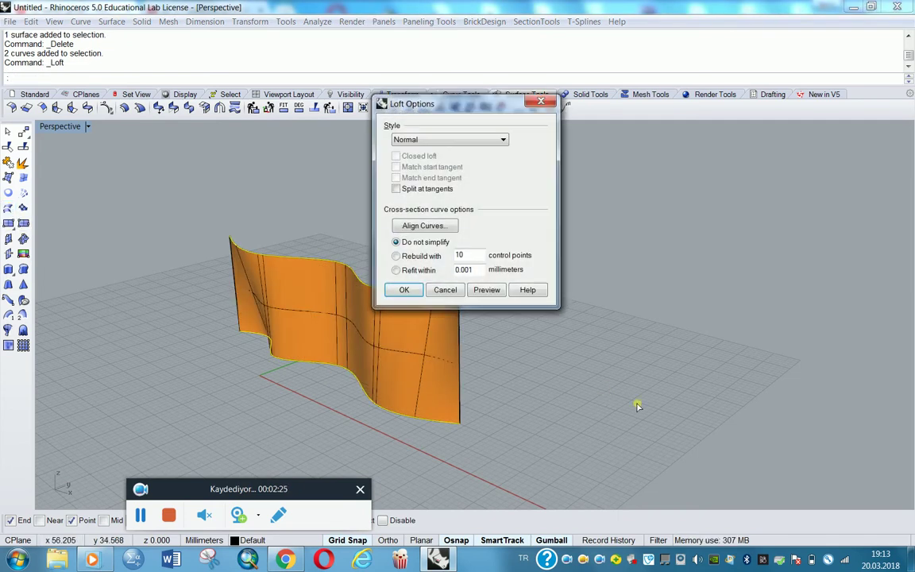
click(445, 282)
right_drag(540, 393, 489, 417)
key(Escape)
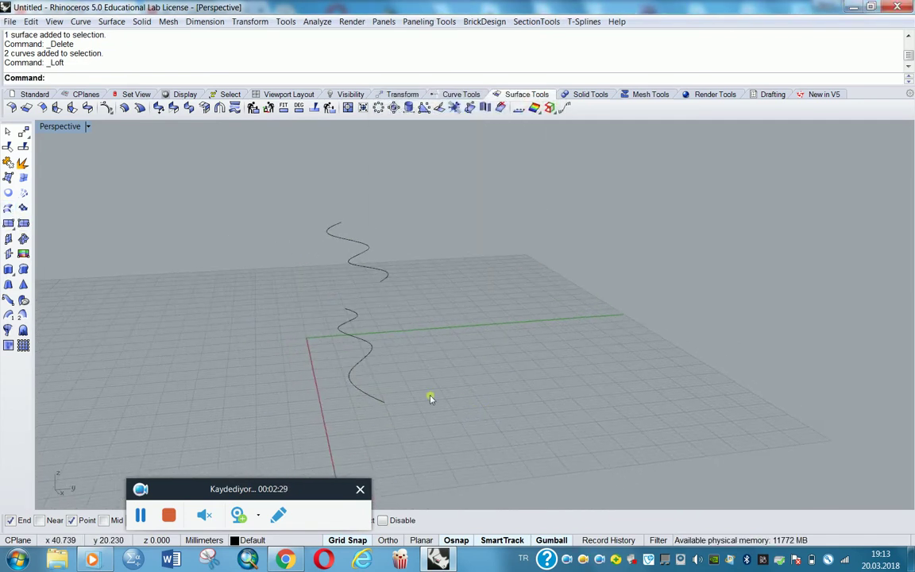
- Draw an interpolated curve between the left endpoints of the lower and upper wavy curves in the Front view
double_click(63, 126)
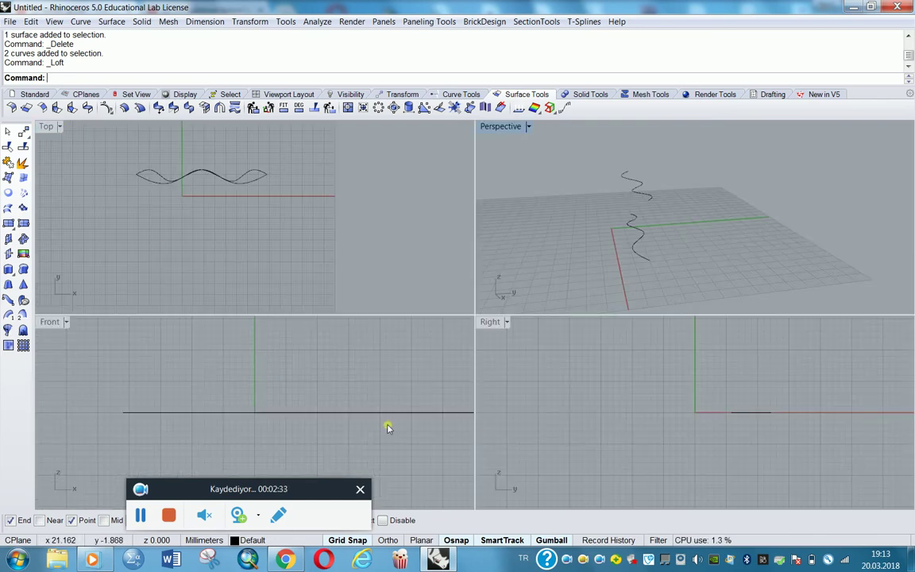
scroll(291, 419, down, 2)
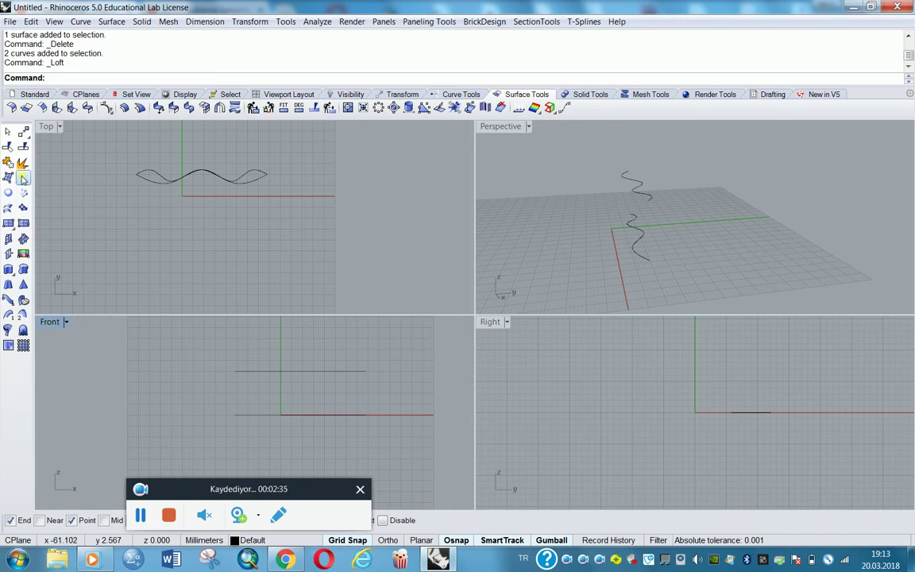
click(30, 94)
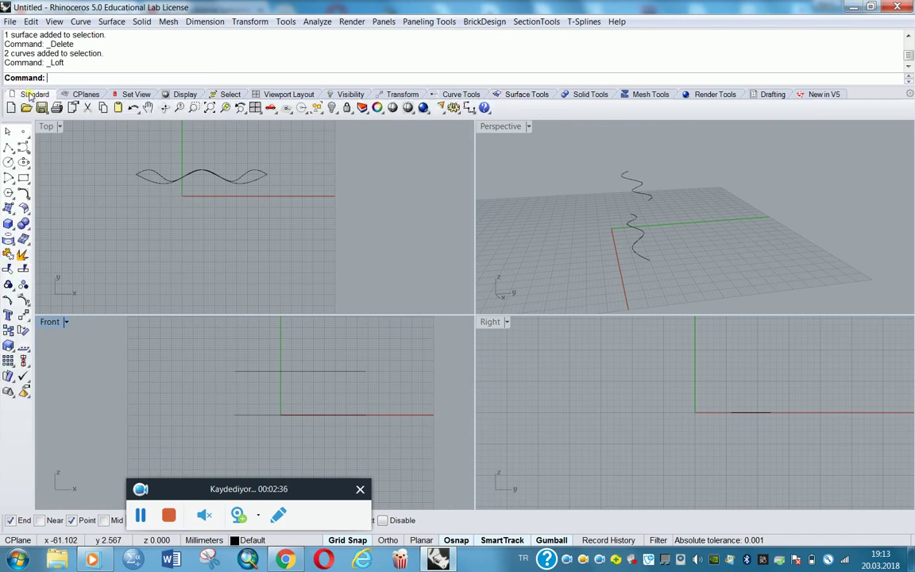
click(24, 148)
click(58, 193)
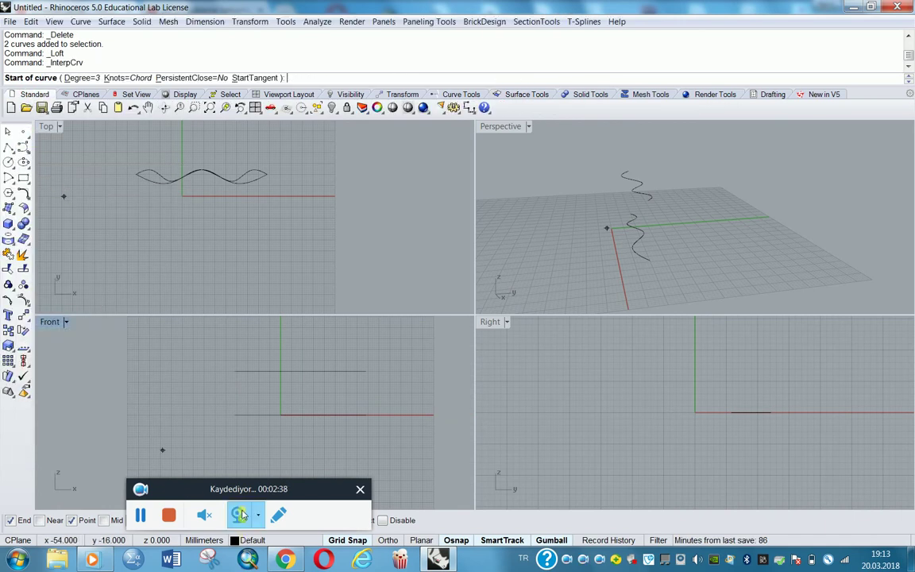
click(235, 412)
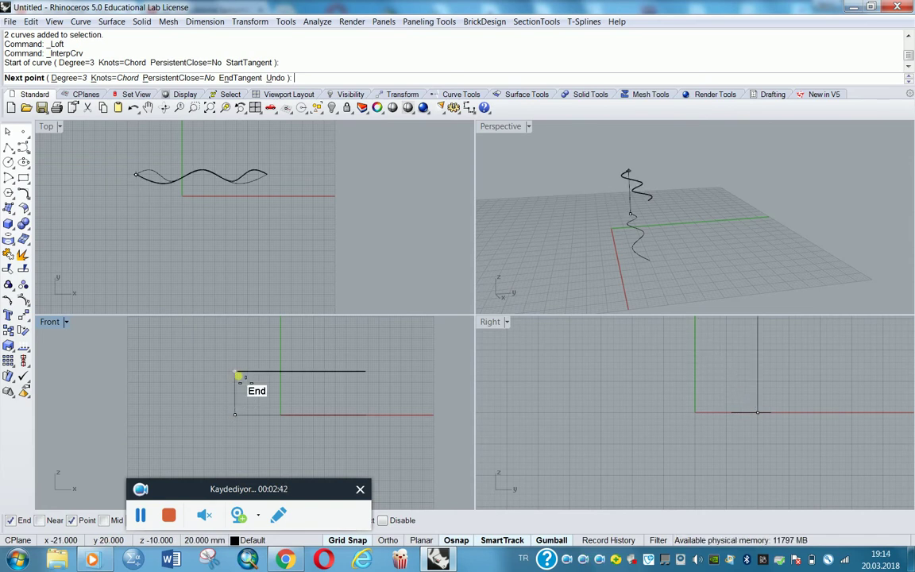
click(236, 372)
key(Return)
- Bend the connecting curve into an S in Perspective, moving its upper inner edit point outward and its lower one inward, and hide the edit points
double_click(490, 126)
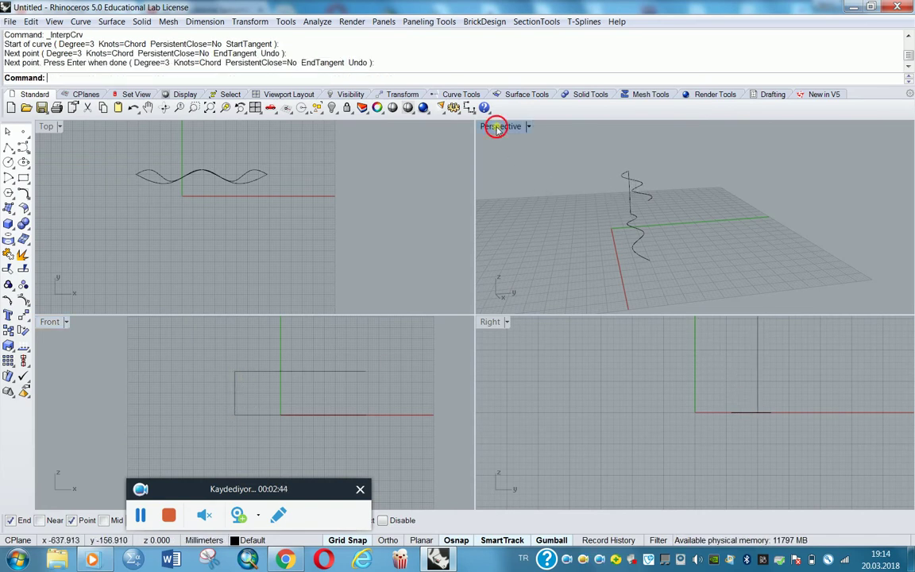
right_drag(402, 333, 205, 322)
click(188, 324)
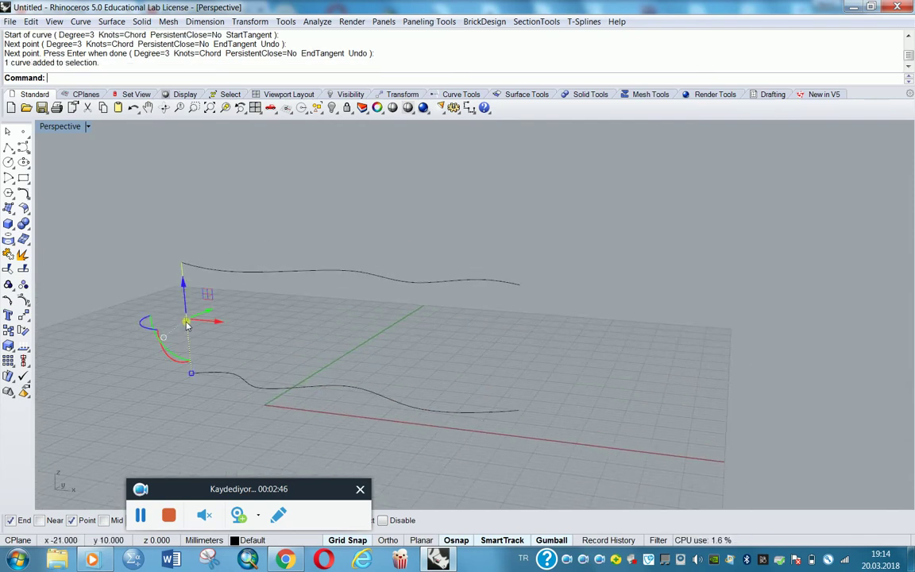
right_click(8, 271)
click(279, 333)
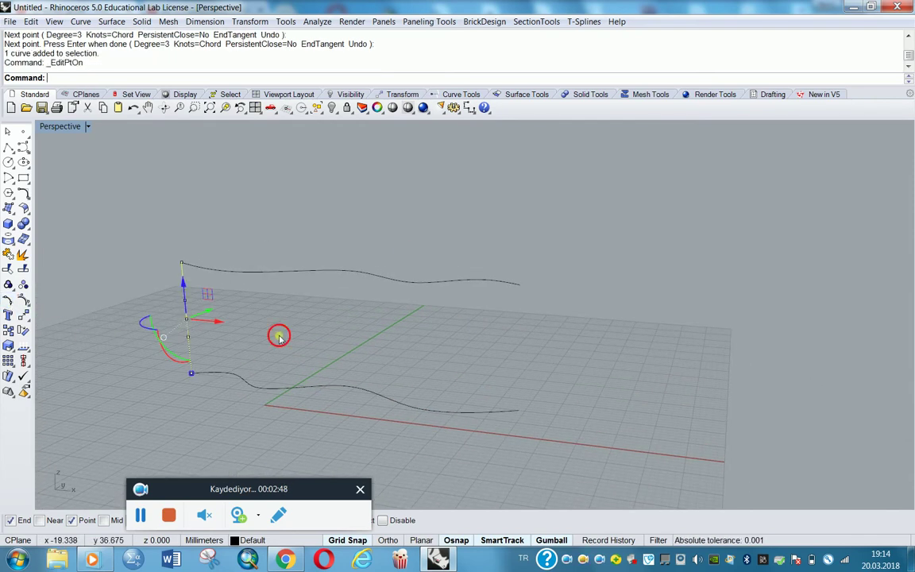
click(191, 298)
drag(163, 275, 199, 342)
right_drag(199, 342, 204, 357)
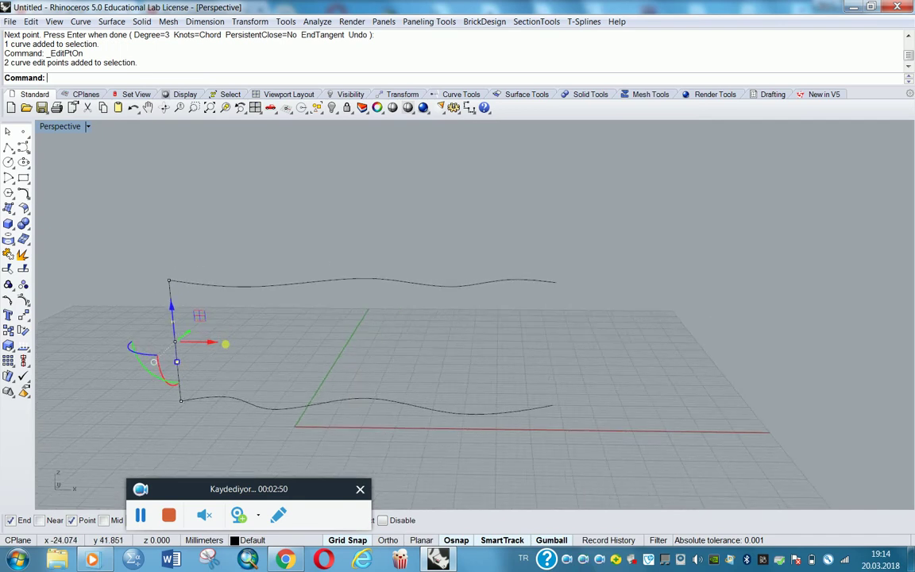
drag(209, 345, 184, 356)
click(169, 365)
click(160, 363)
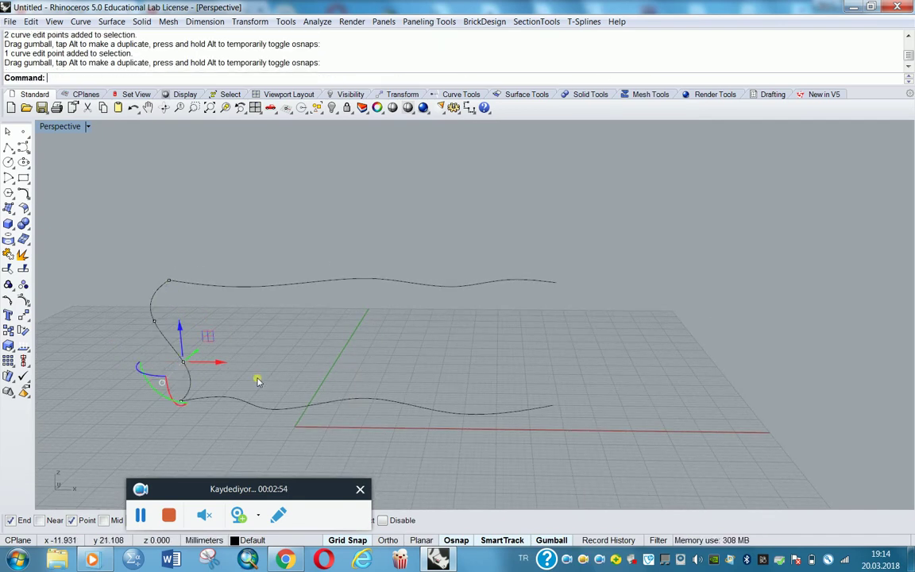
click(336, 371)
mouse_move(336, 371)
right_down()
mouse_move(236, 372)
mouse_move(343, 365)
right_up()
right_click(8, 270)
right_drag(505, 400, 604, 390)
click(8, 148)
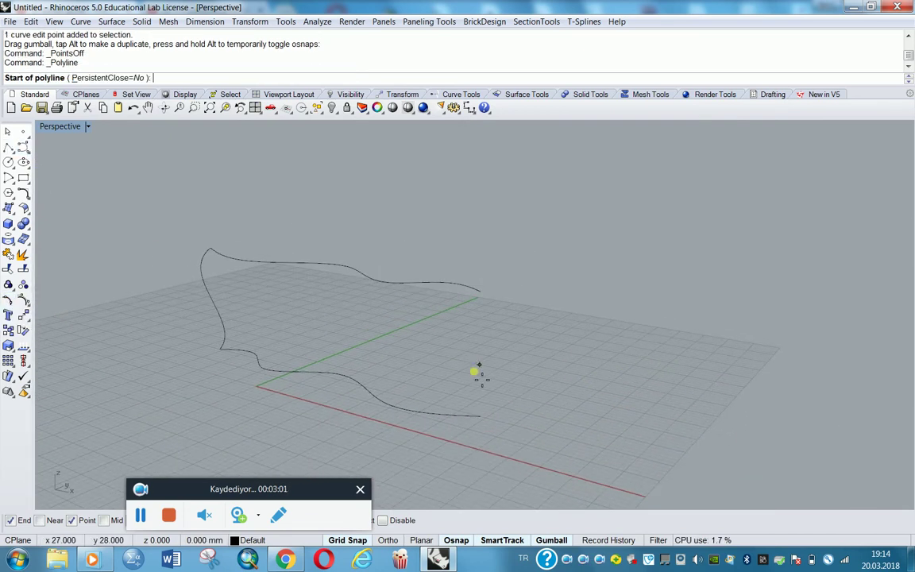
click(482, 413)
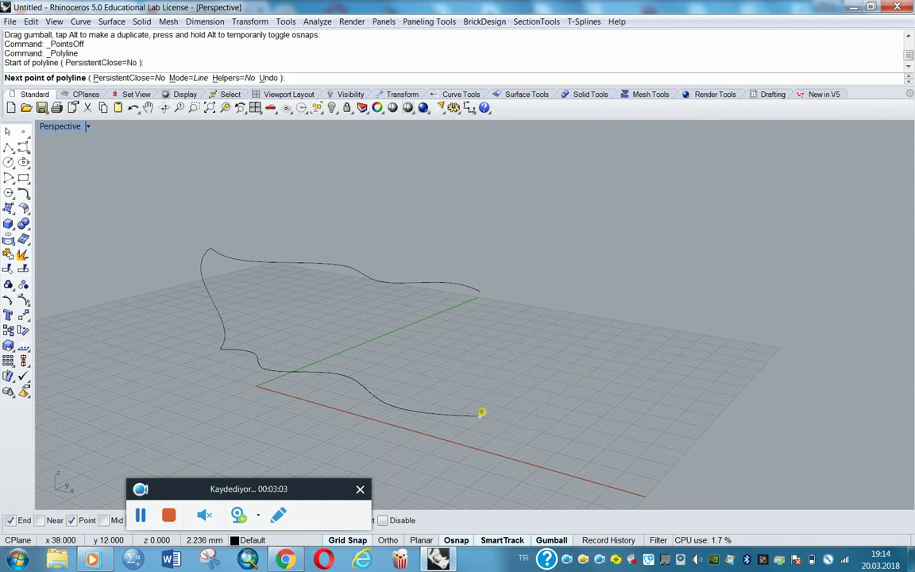
key(Escape)
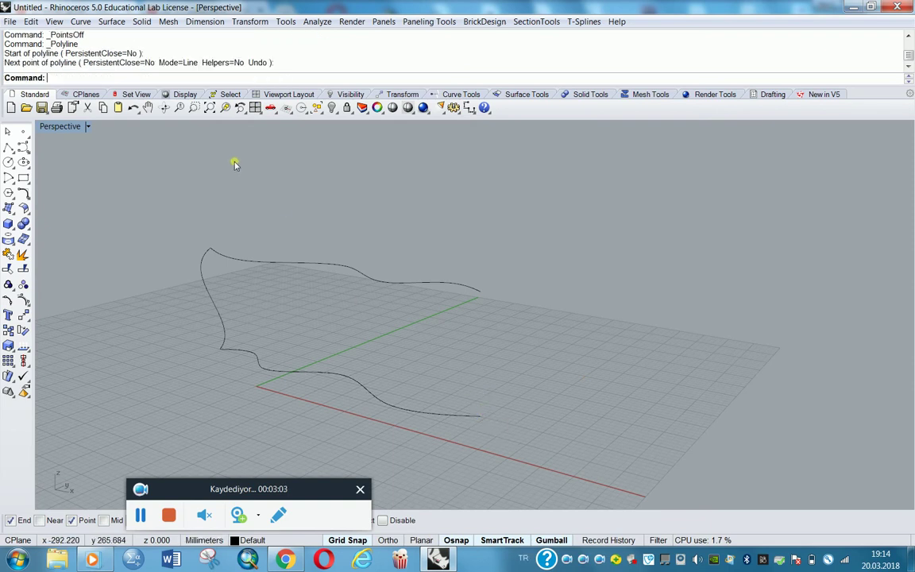
click(24, 150)
click(63, 165)
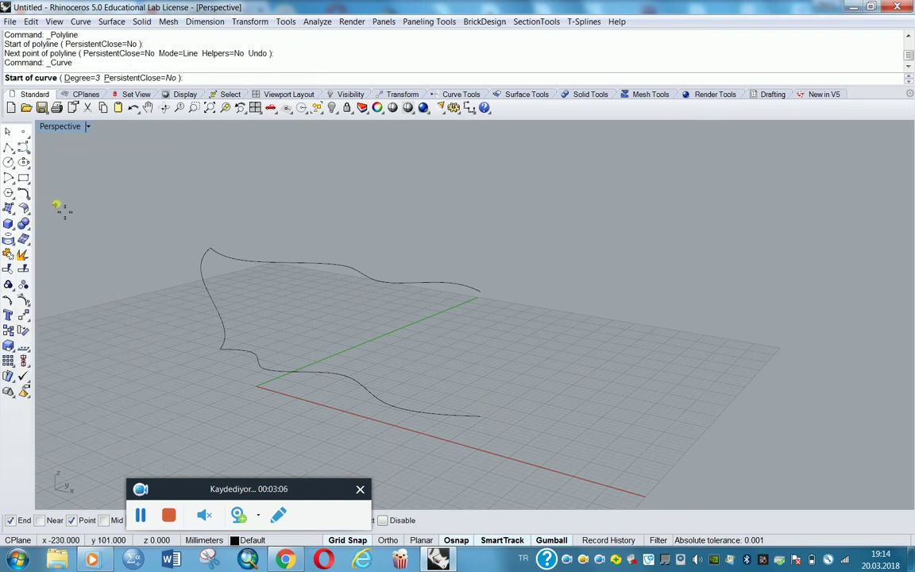
click(23, 149)
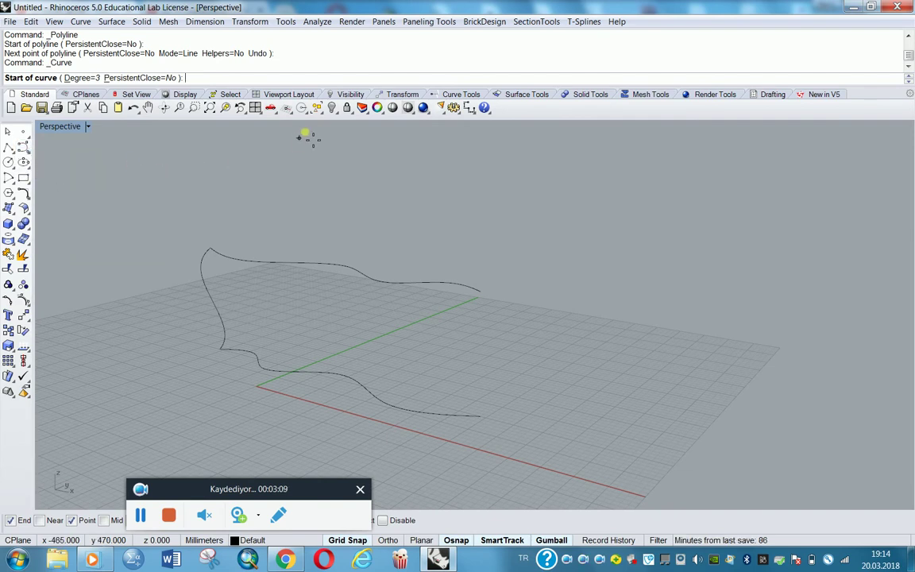
key(Escape)
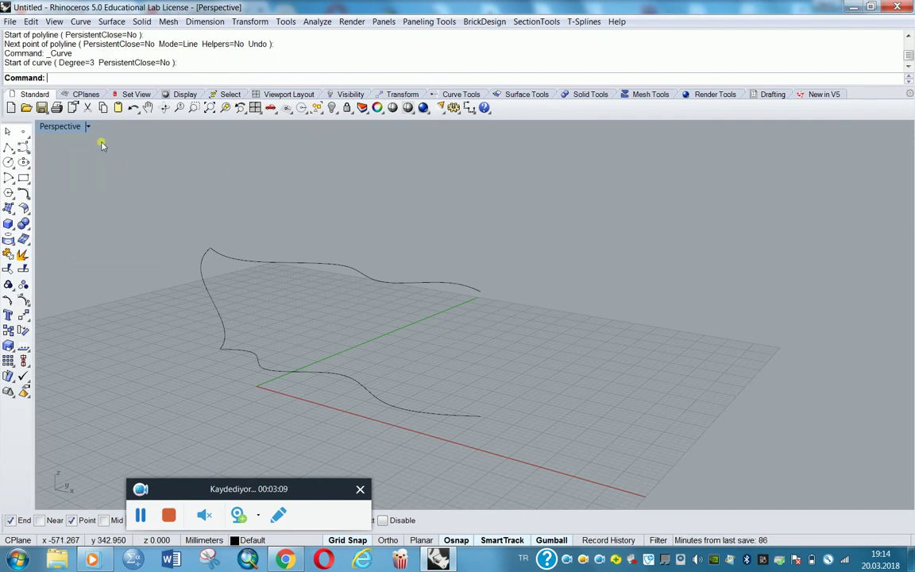
- Draw an interpolated curve joining the open right ends of the lower and upper wavy curves
click(27, 151)
click(71, 193)
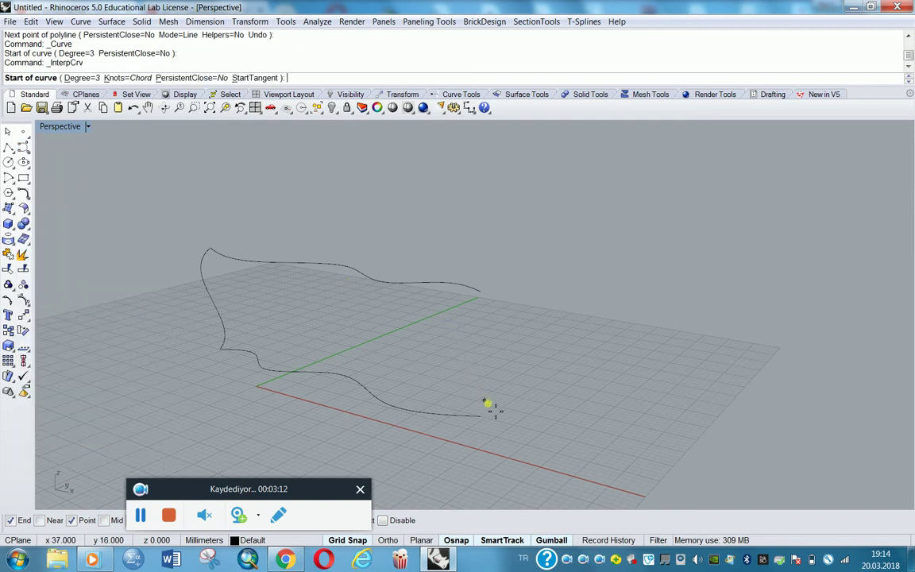
click(484, 416)
click(477, 293)
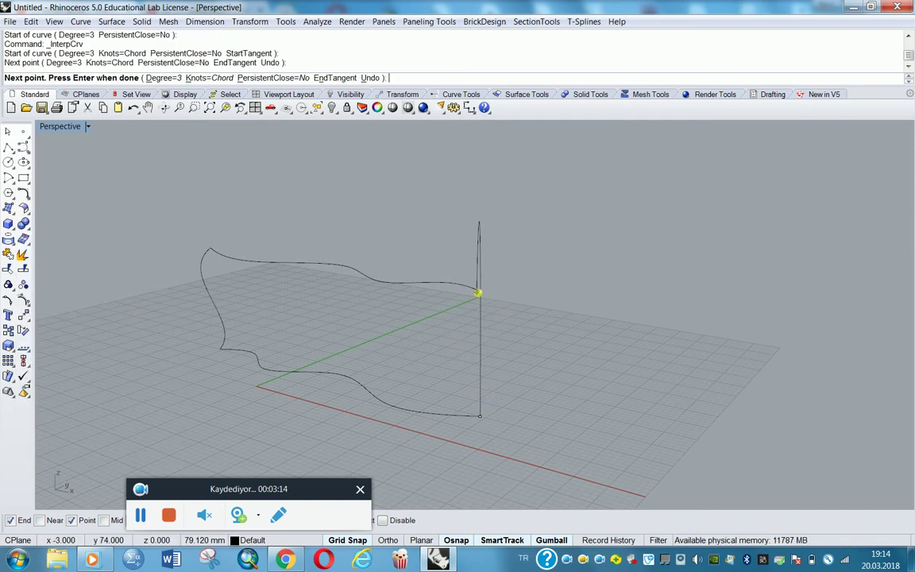
key(Return)
- Bend the right connecting curve by moving its upper inner edit point sideways, and hide the edit points
click(480, 364)
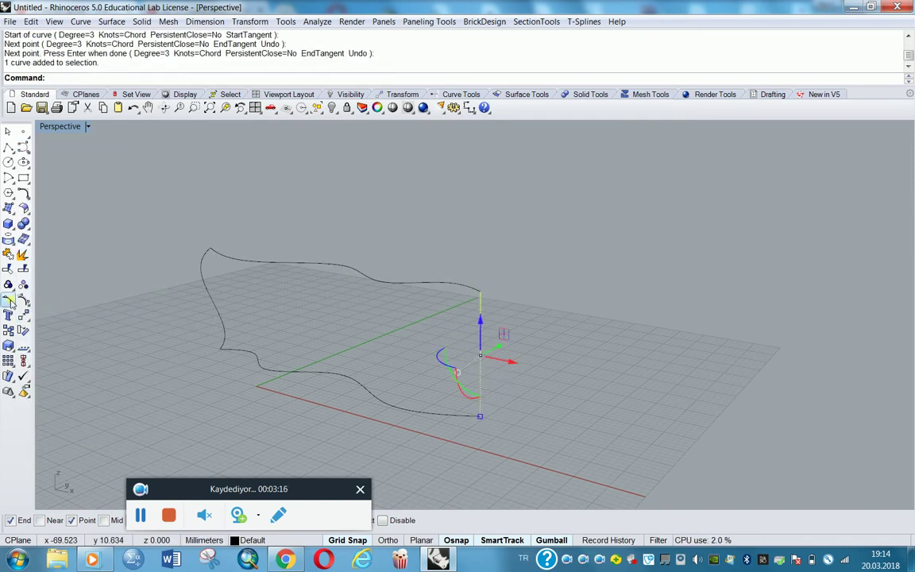
click(9, 301)
click(475, 339)
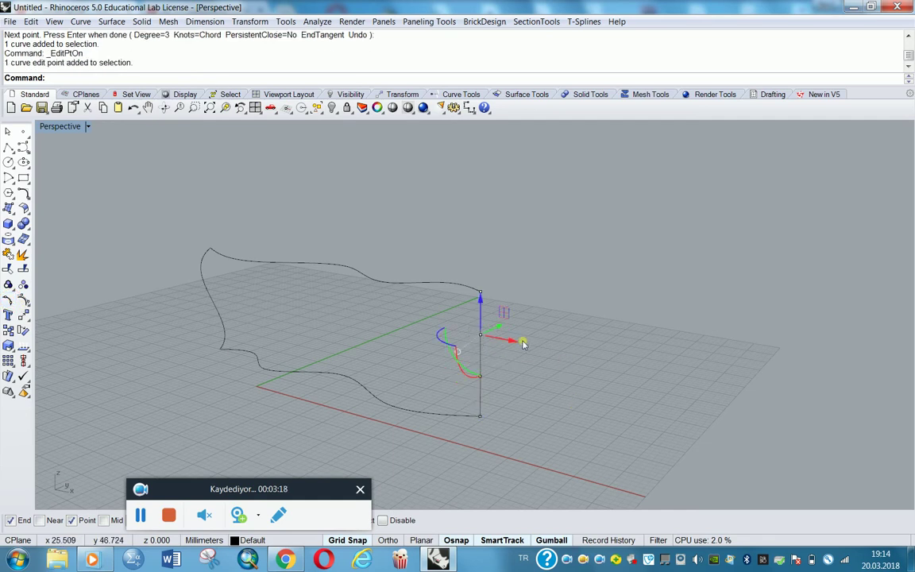
right_drag(508, 342, 444, 337)
mouse_move(444, 335)
mouse_down()
mouse_move(477, 326)
mouse_move(436, 341)
mouse_up()
click(103, 274)
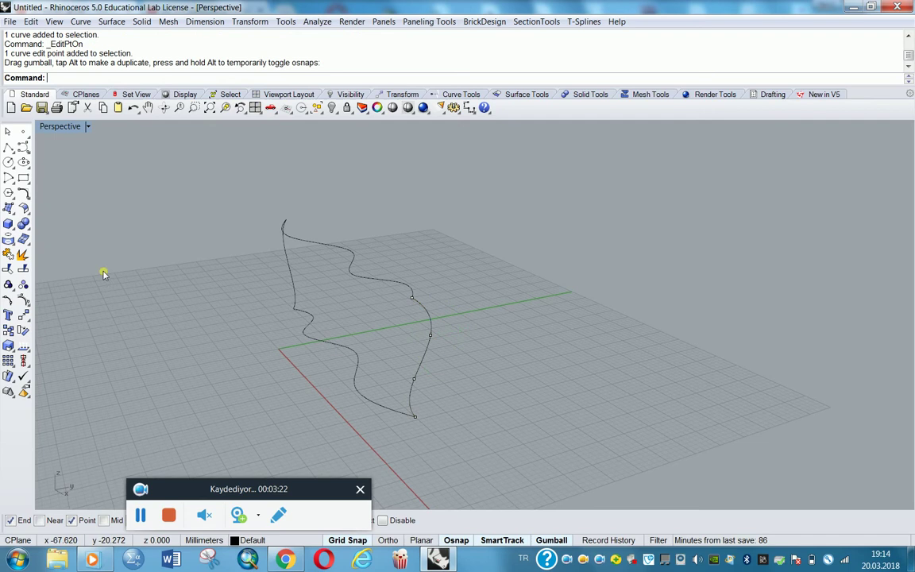
right_click(9, 300)
- Create a two-rail sweep with the lower and upper wavy curves as rails and the two end curves as cross sections, without simplification
right_drag(468, 416, 530, 381)
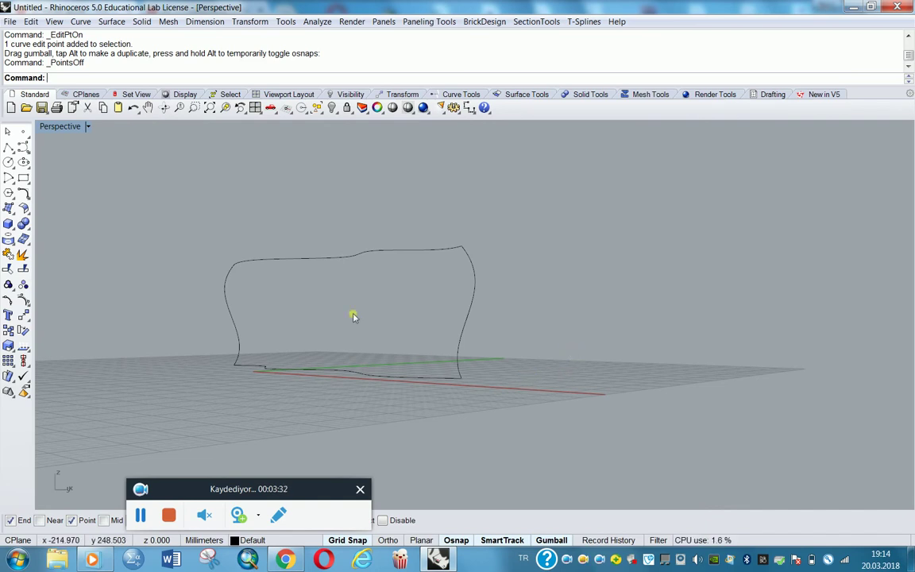
click(526, 93)
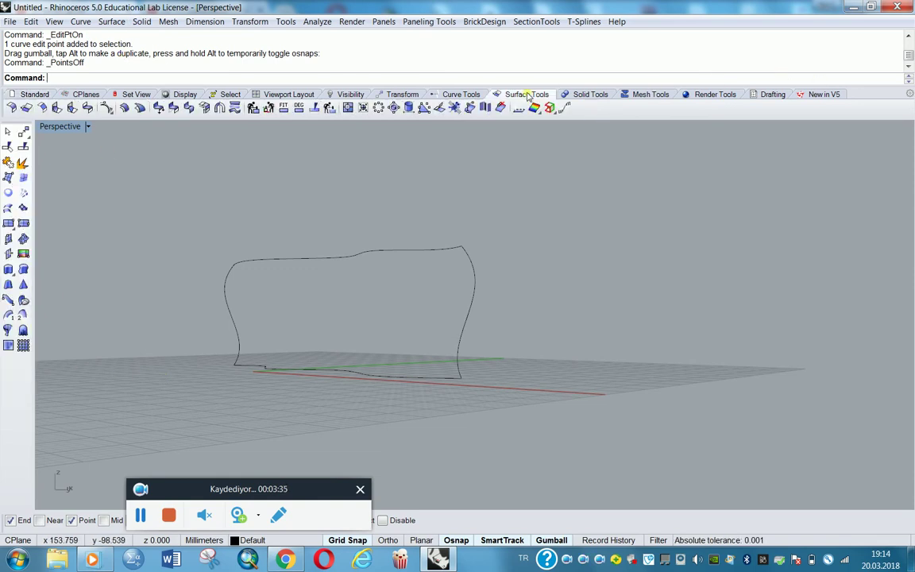
right_drag(504, 244, 465, 324)
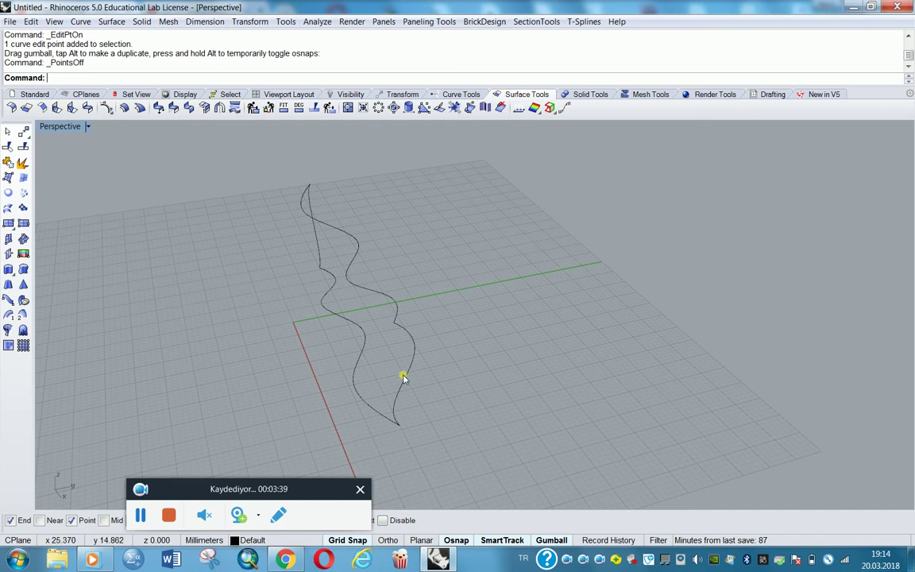
click(22, 316)
right_drag(562, 465, 564, 454)
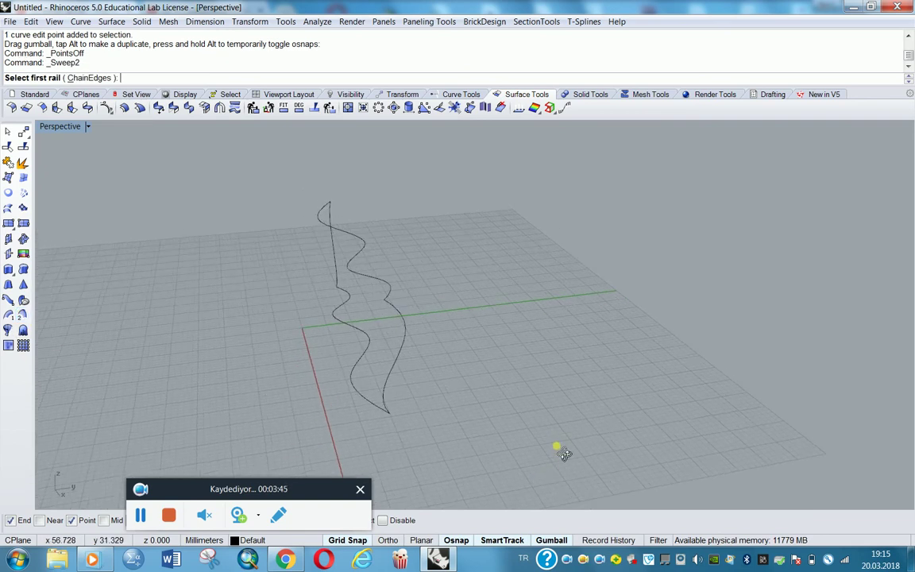
right_drag(329, 408, 371, 411)
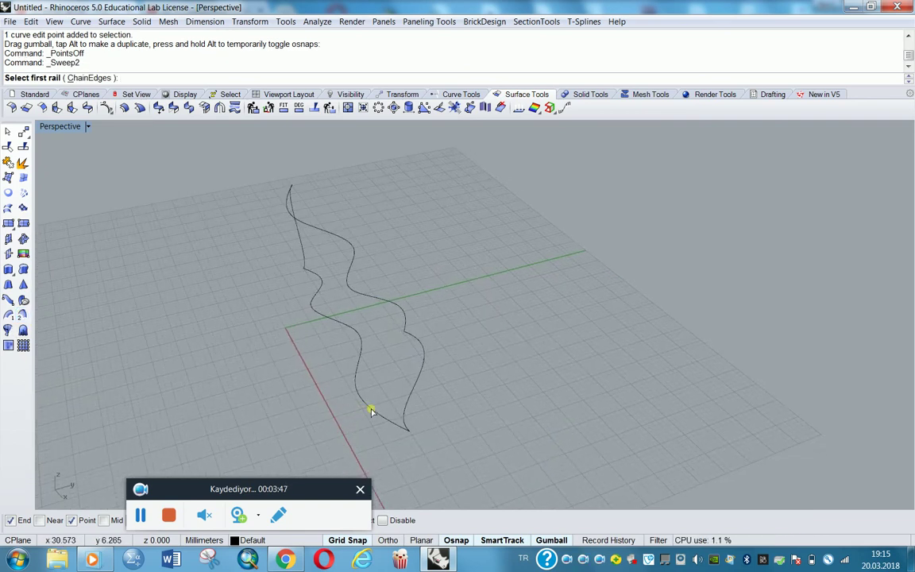
click(375, 411)
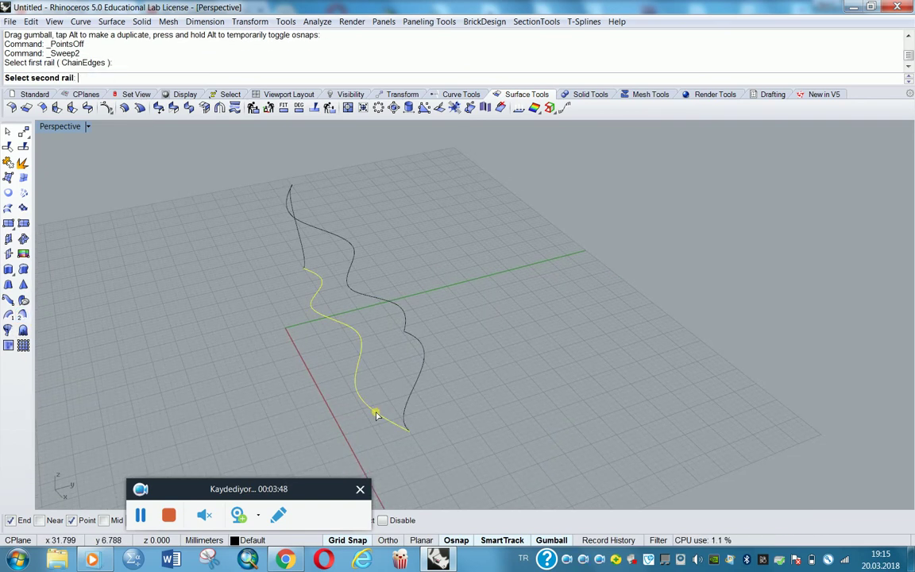
click(399, 312)
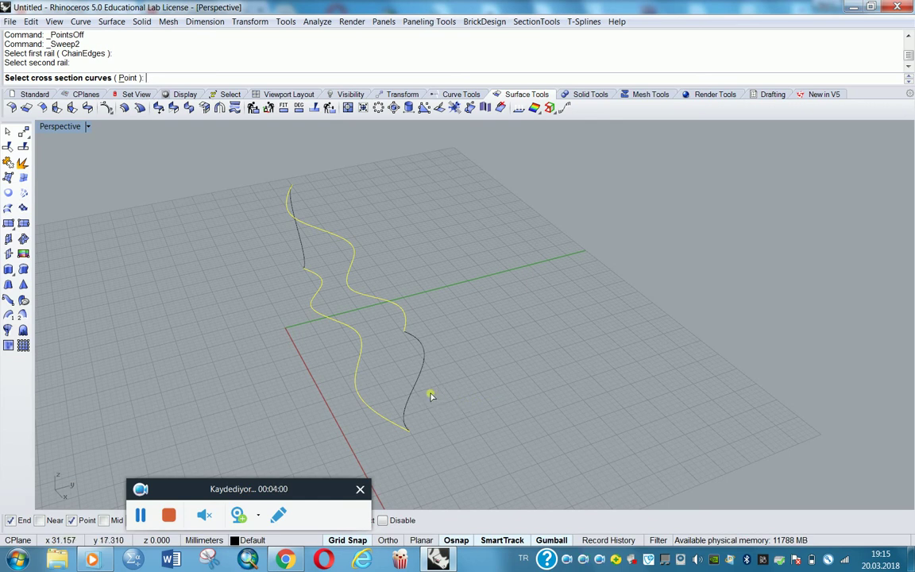
click(406, 404)
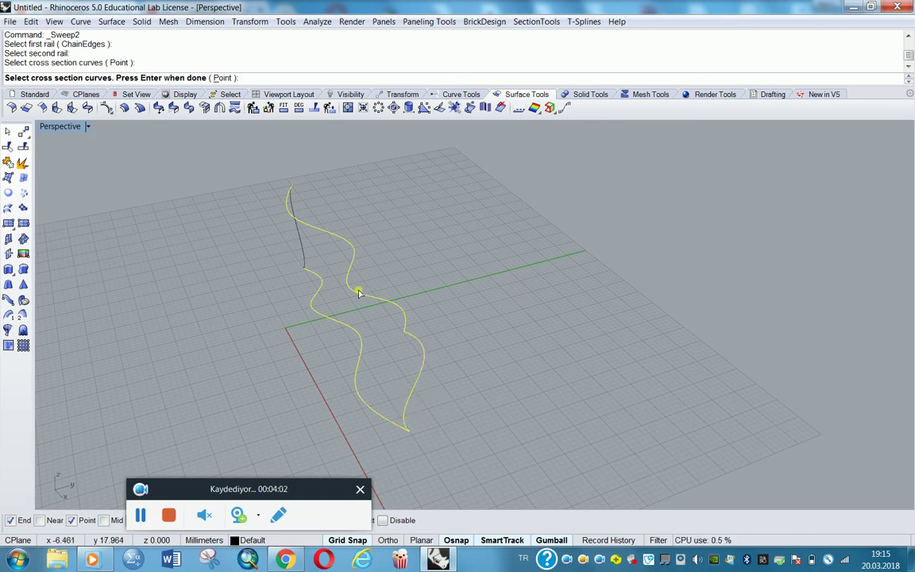
click(305, 261)
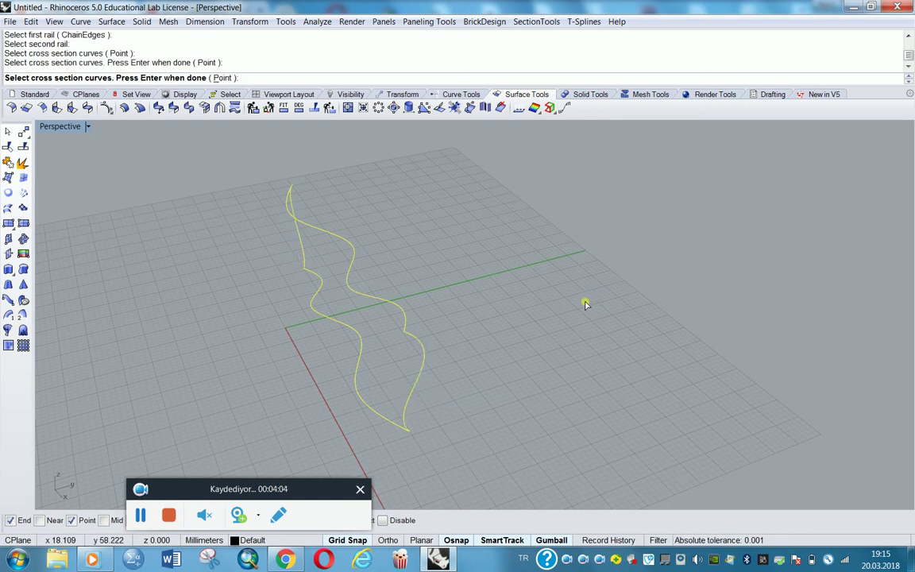
key(Return)
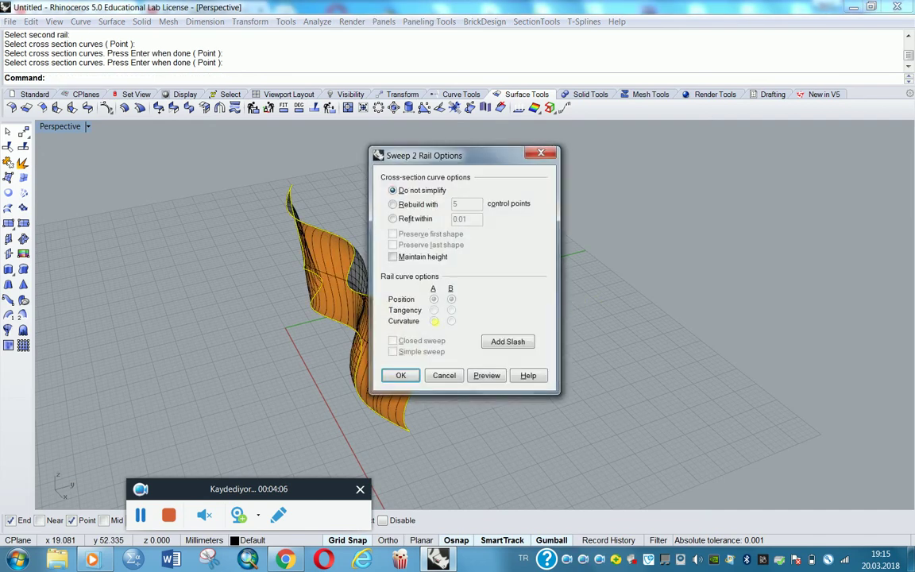
click(402, 375)
right_drag(402, 375, 521, 338)
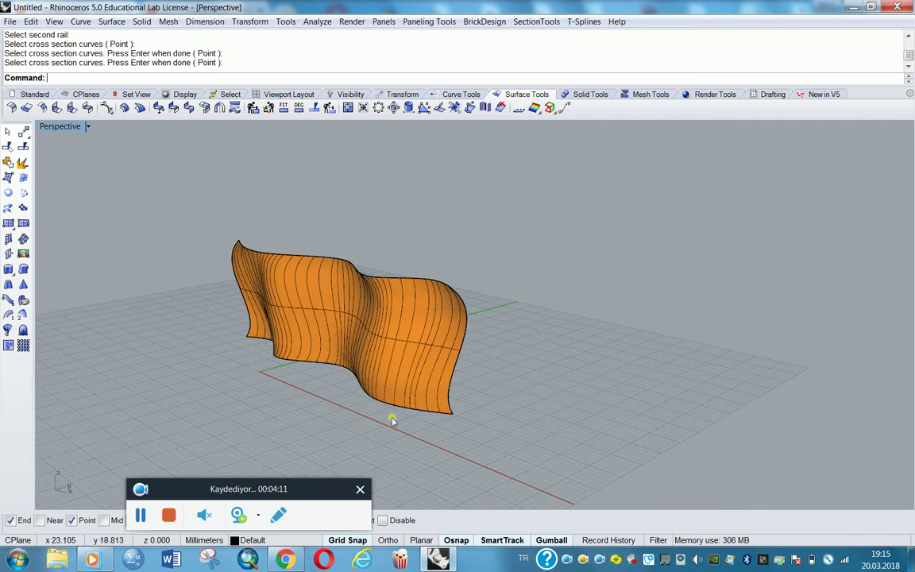